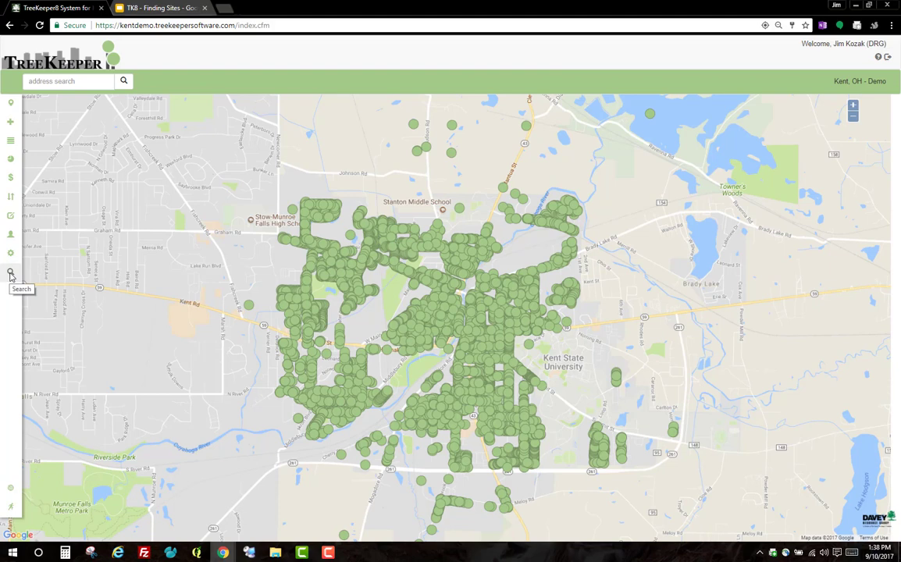
# Filter the site search by Street CATLIN CT and run it to highlight those sites.
pyautogui.click(11, 273)
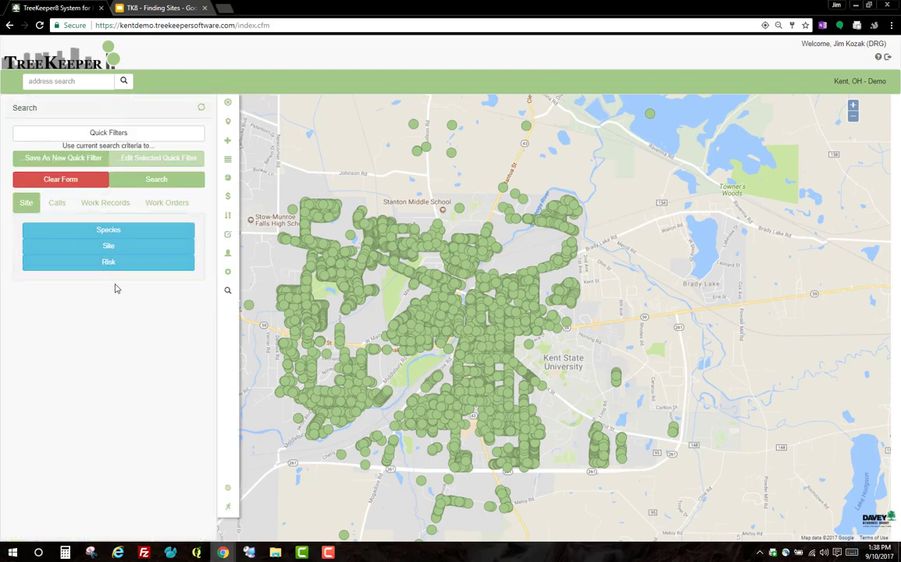
pyautogui.click(107, 246)
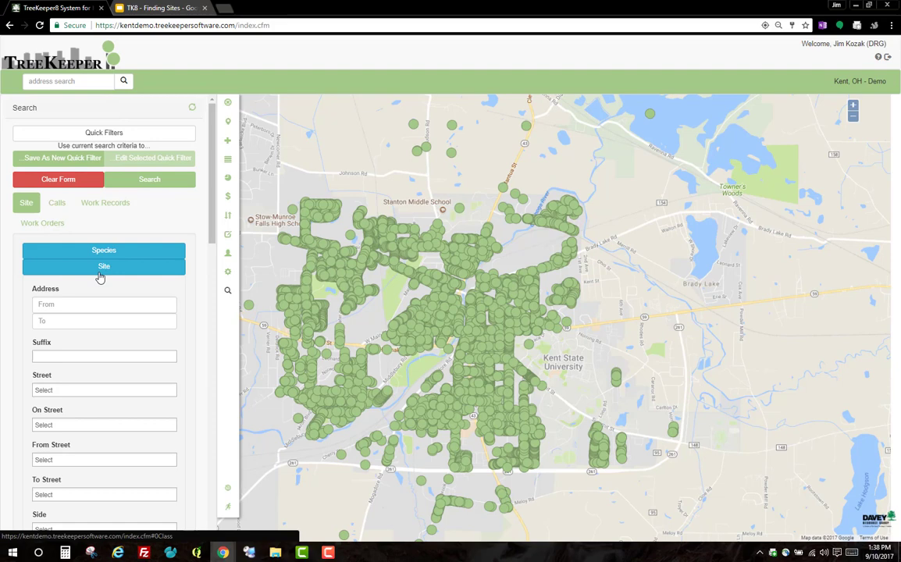
pyautogui.click(74, 389)
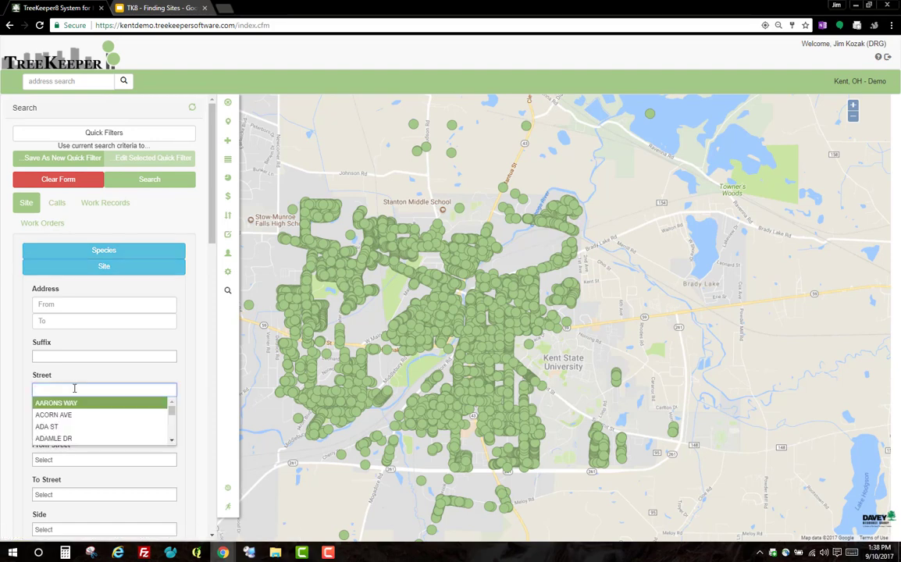
pyautogui.write('catli')
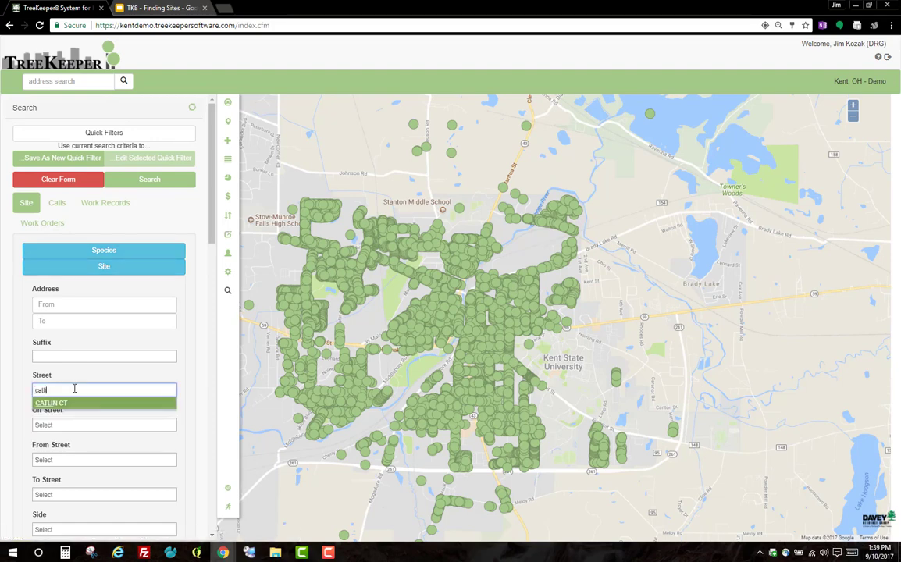
pyautogui.press('Return')
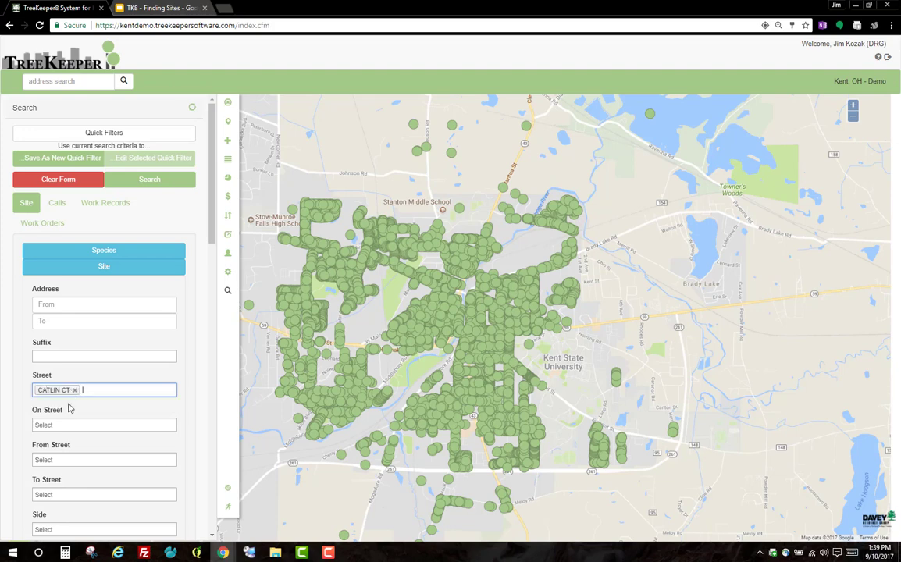
pyautogui.click(165, 181)
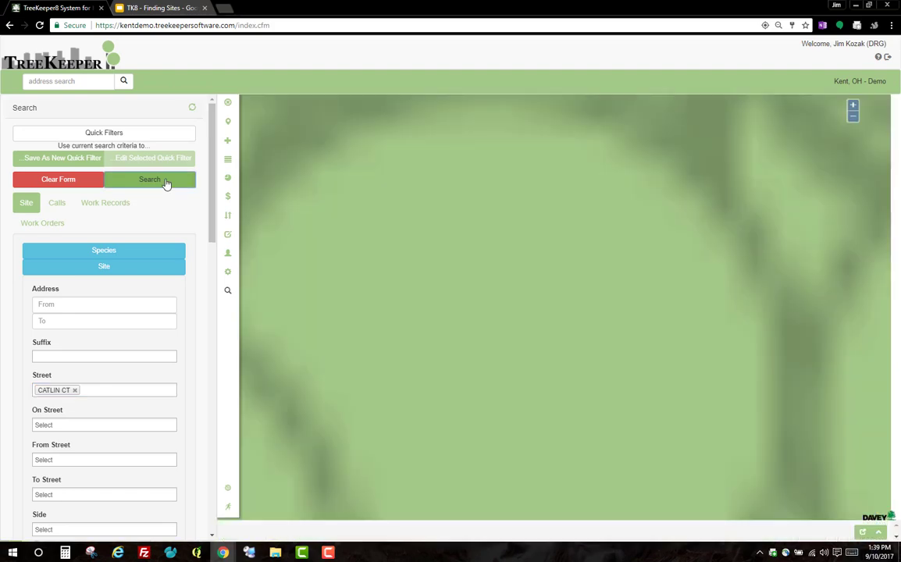
pyautogui.click(145, 184)
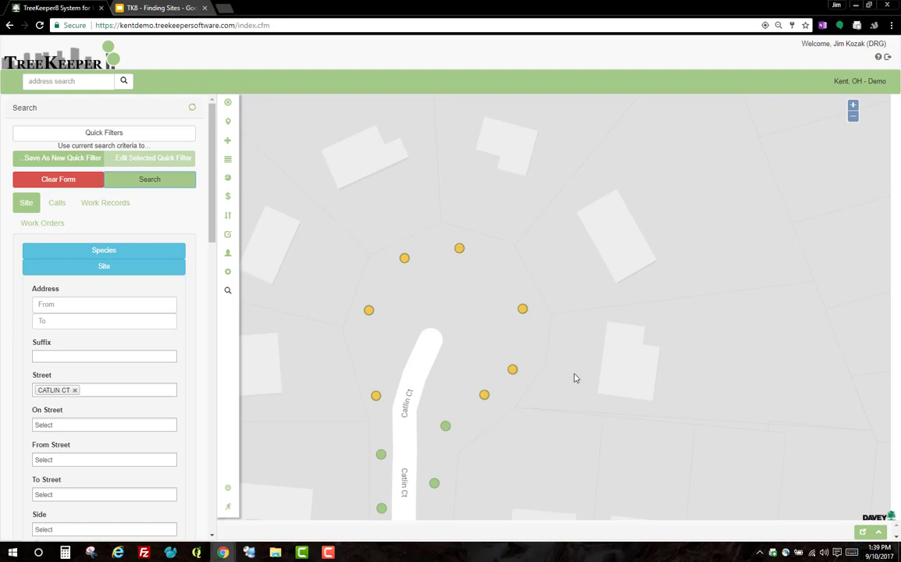
# Centre the map on Catlin Ct and open the Acer X Freemanii tree's card, Site ID 10088.
pyautogui.moveTo(434, 374); pyautogui.dragTo(453, 288)
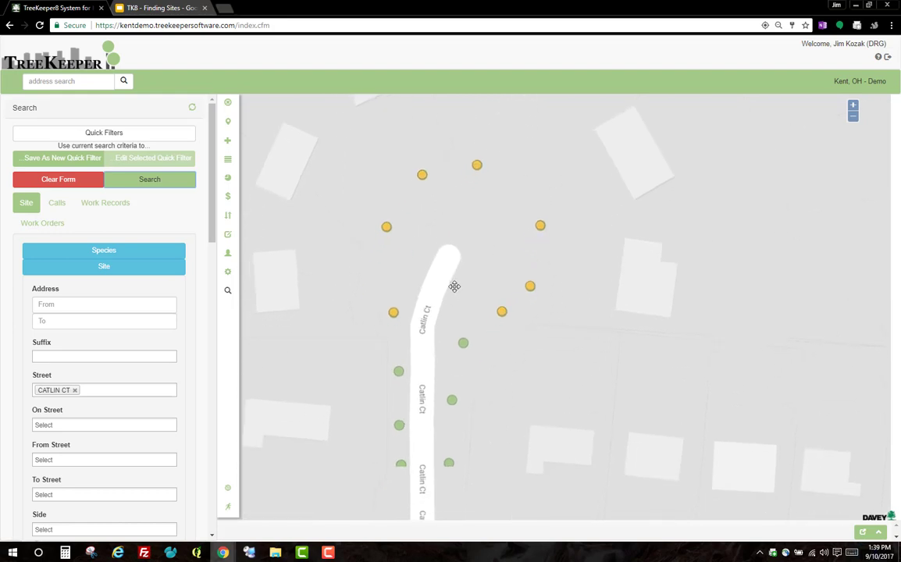
pyautogui.scroll(-1, 445, 330)
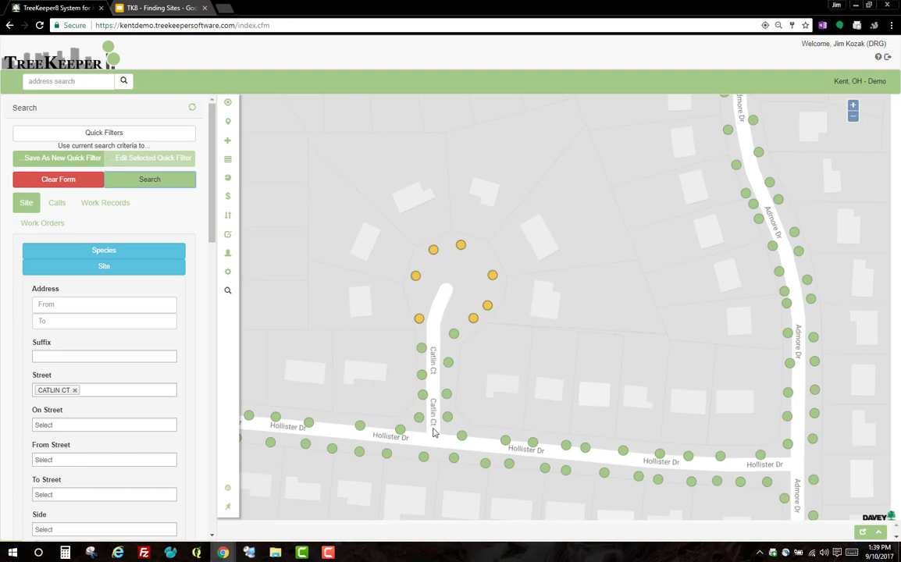
pyautogui.click(422, 349)
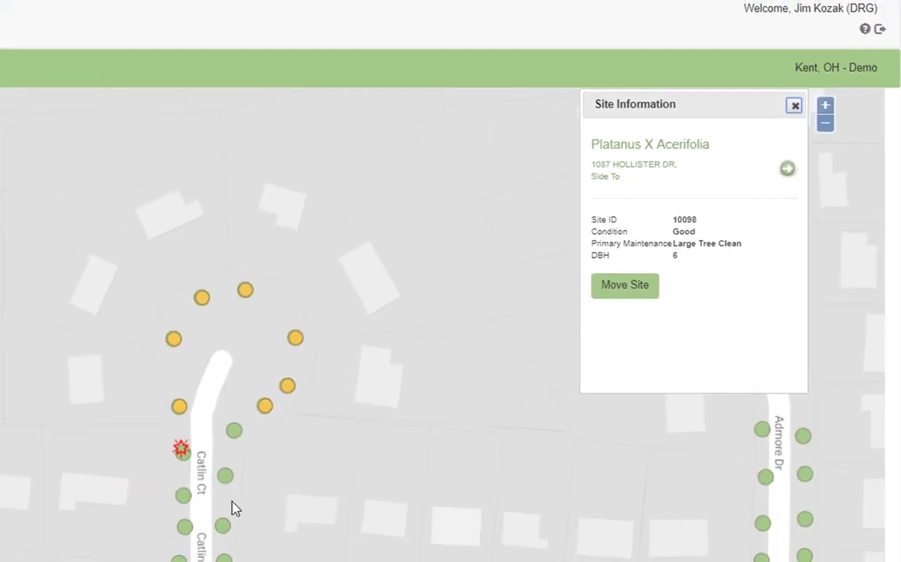
pyautogui.click(223, 525)
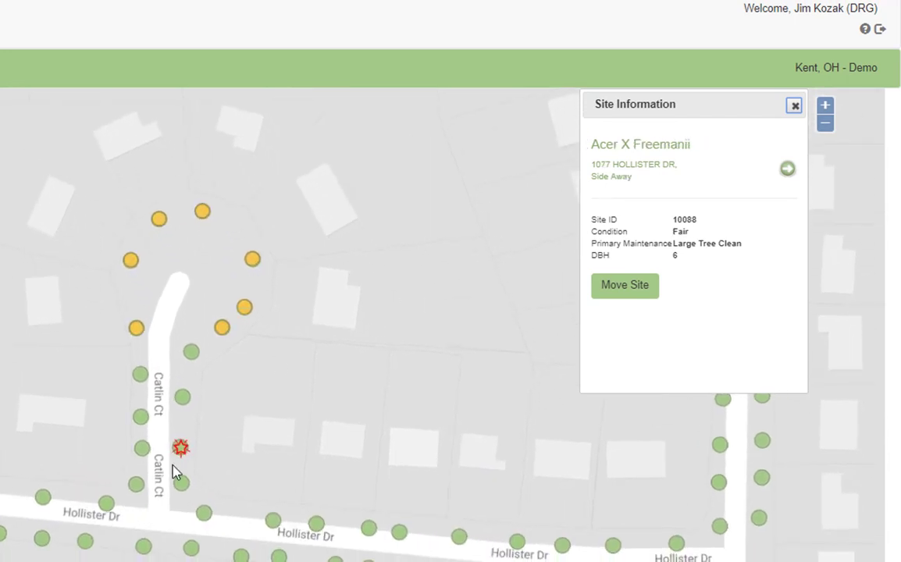
pyautogui.scroll(1, 180, 463)
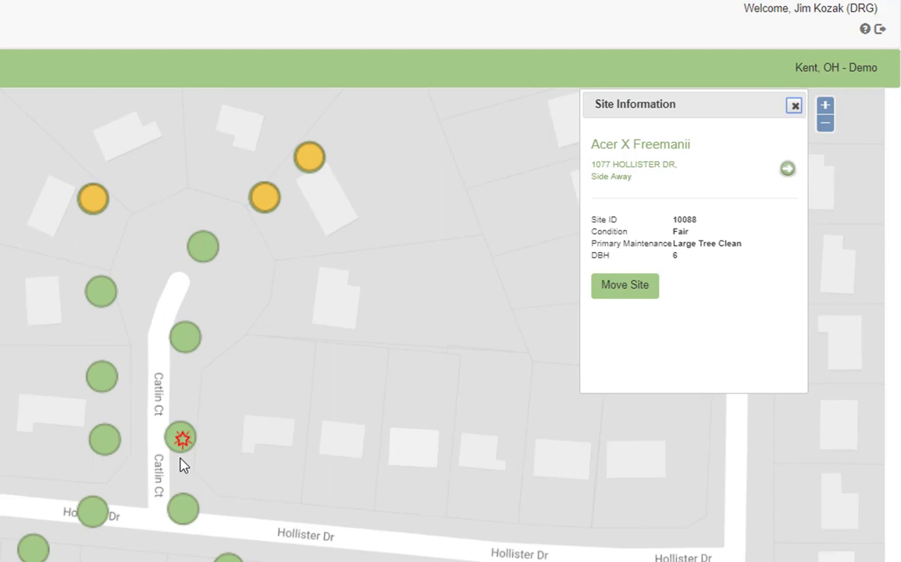
pyautogui.scroll(-1, 173, 464)
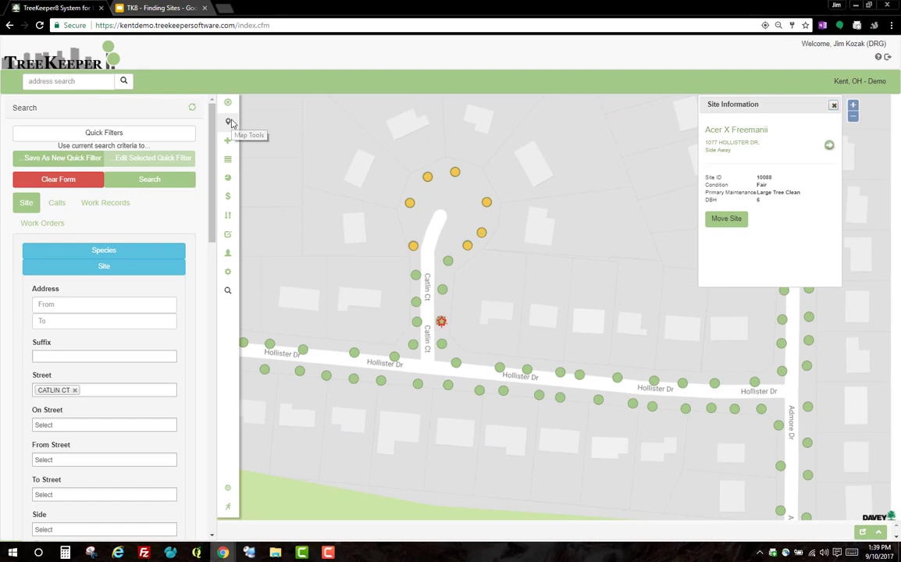
# Box-select the trees along Catlin Ct with Map Tools, then erase the highlighted selection.
pyautogui.click(228, 122)
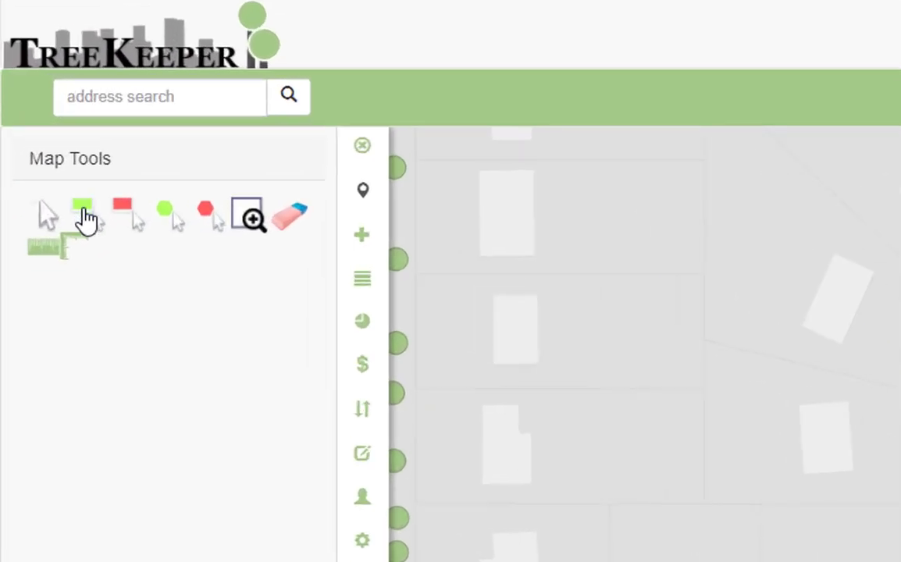
pyautogui.click(86, 220)
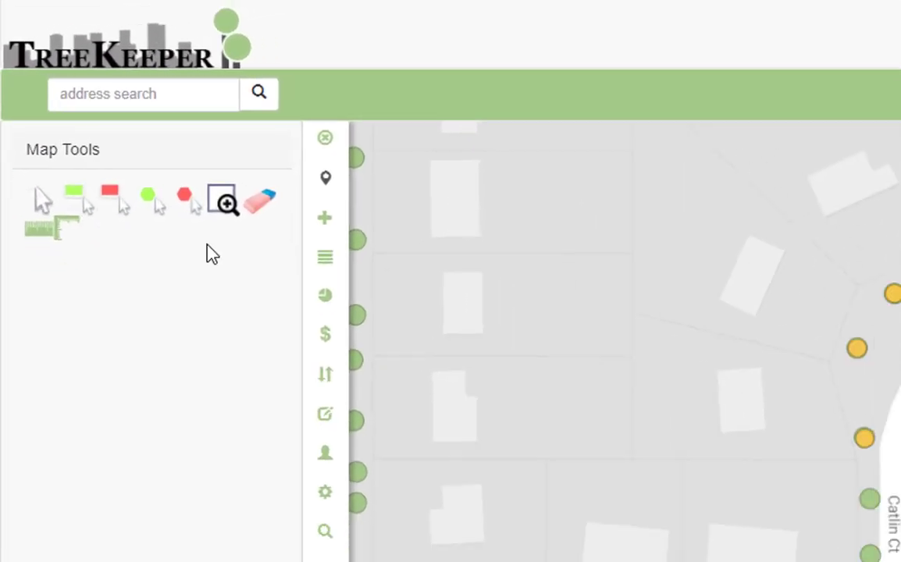
pyautogui.moveTo(392, 223); pyautogui.dragTo(449, 318)
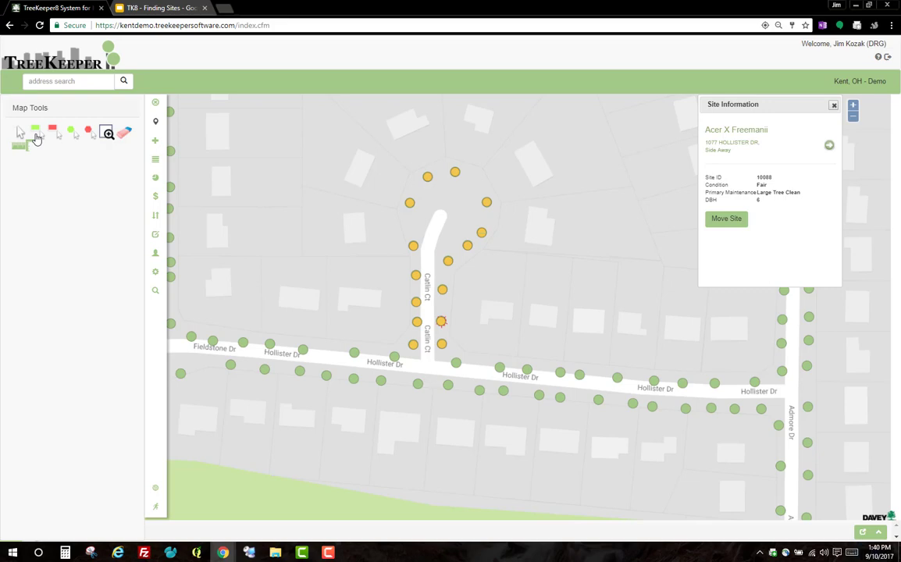
pyautogui.click(125, 137)
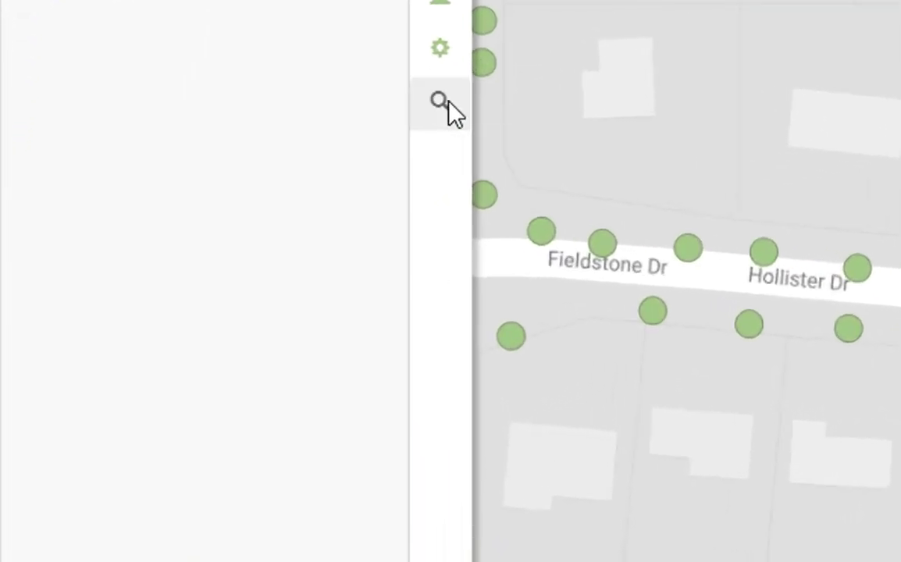
# Search by On Street CATLIN CT so those sites plot in yellow on the map.
pyautogui.click(441, 101)
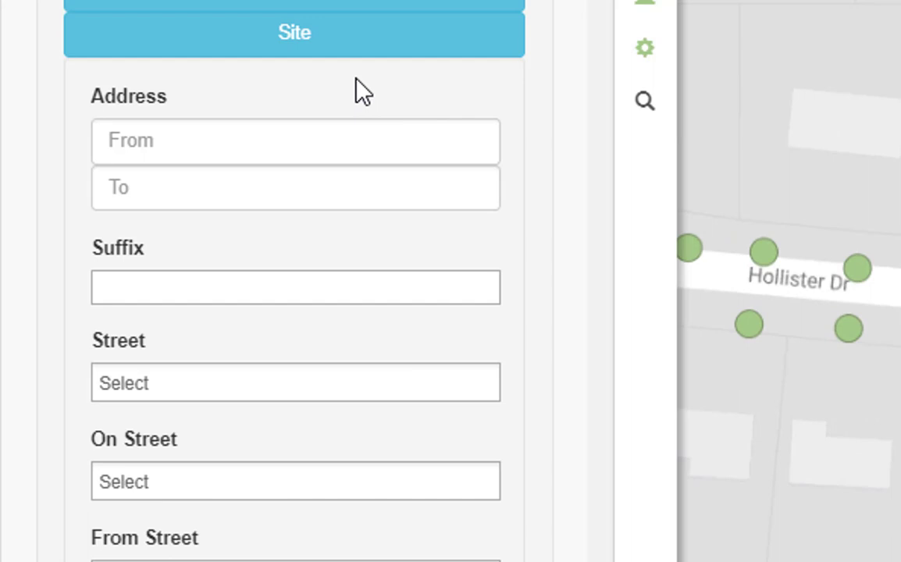
pyautogui.click(186, 482)
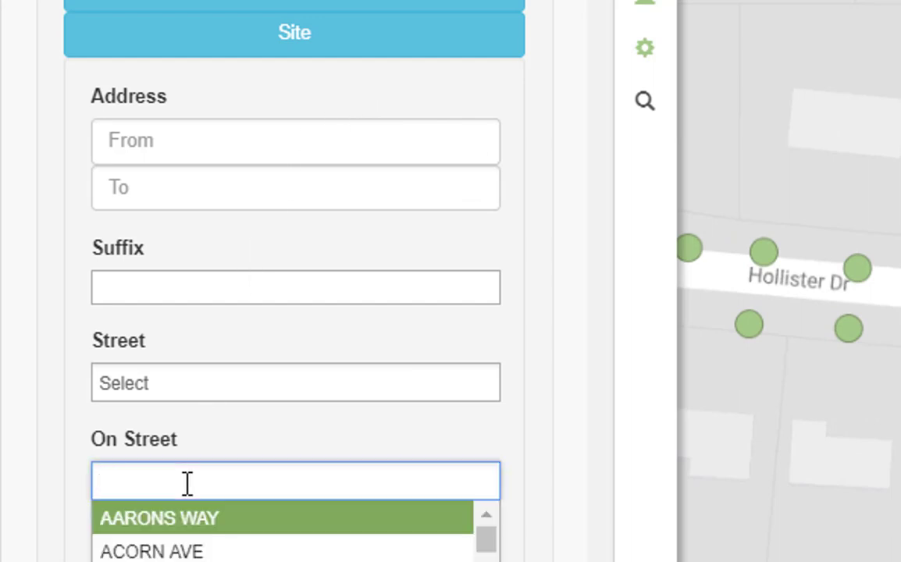
pyautogui.write('catl')
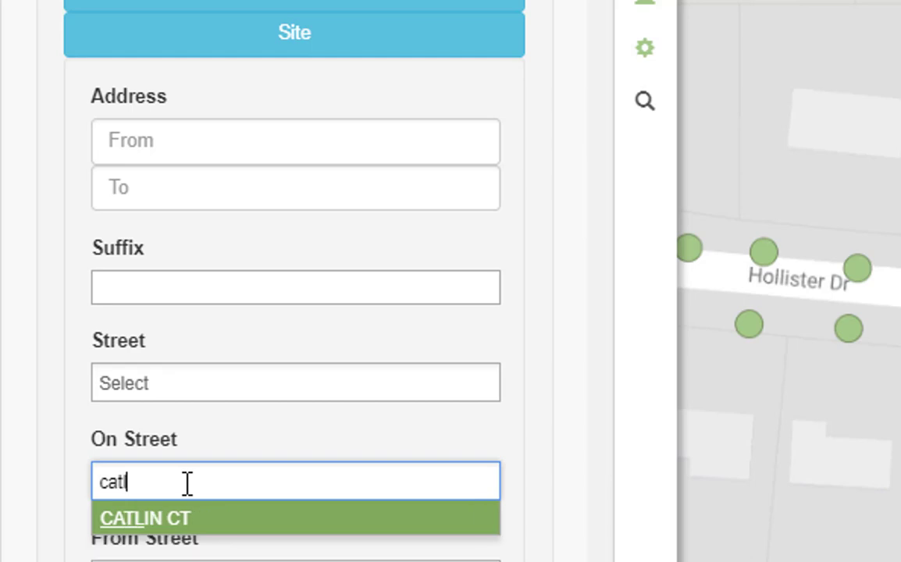
pyautogui.press('Return')
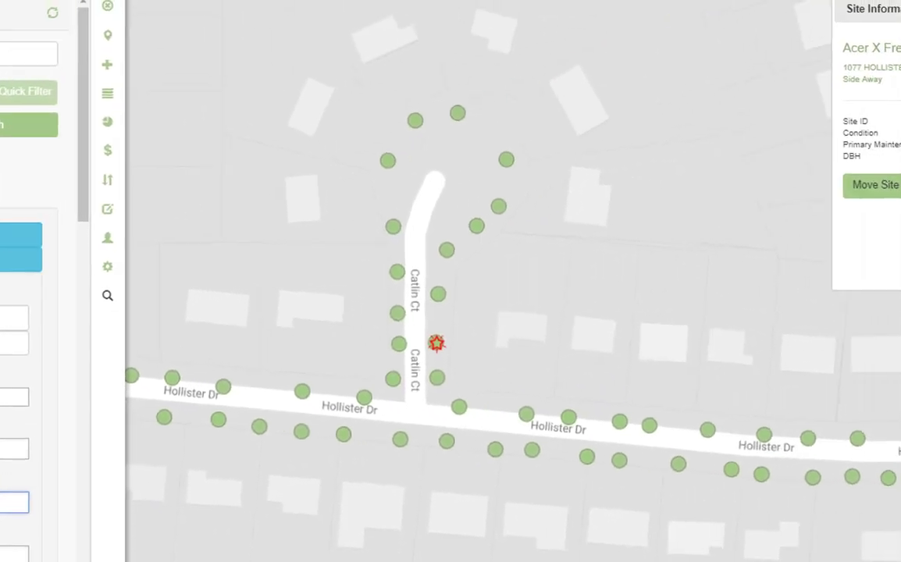
pyautogui.click(24, 125)
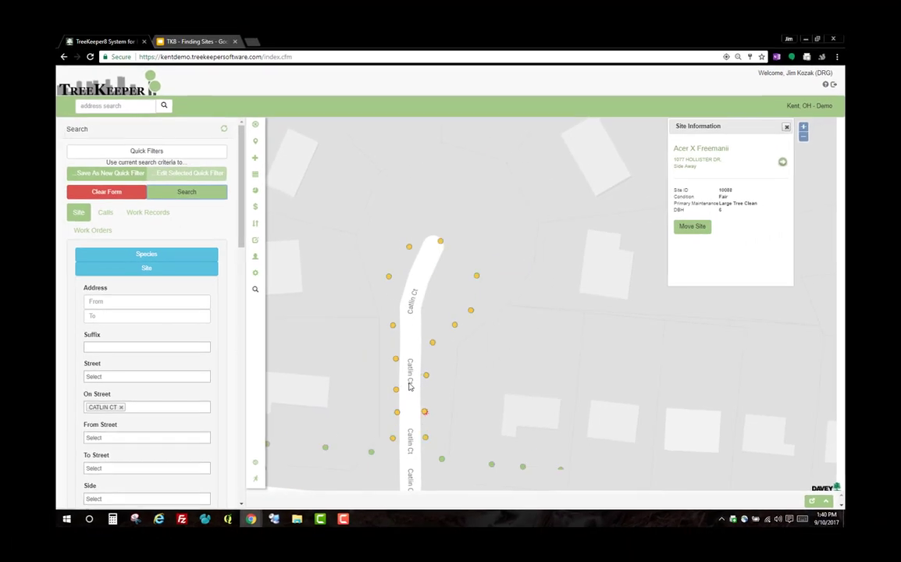
pyautogui.scroll(-2, 424, 557)
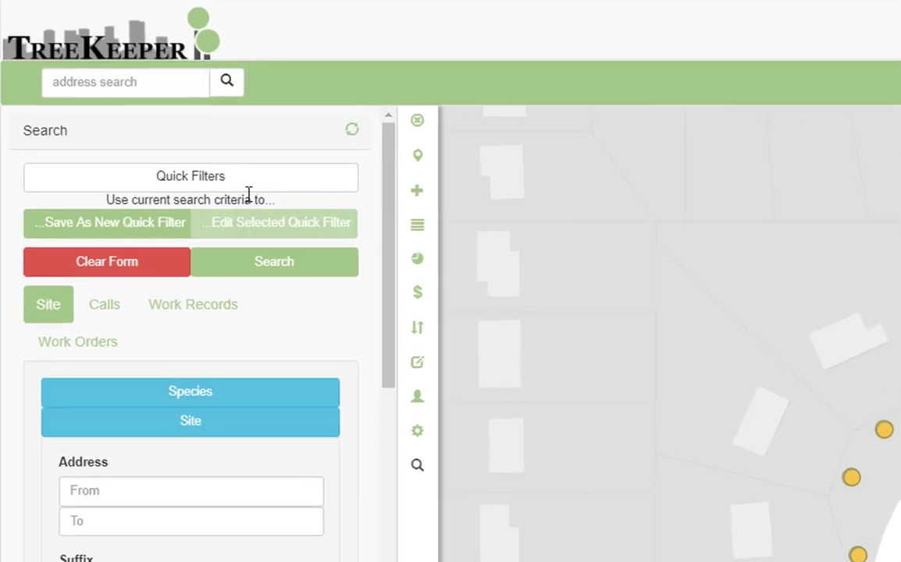
# Save the search as quick filter 'Catlin Ct', current user only, with a lightning-bolt icon.
pyautogui.click(234, 184)
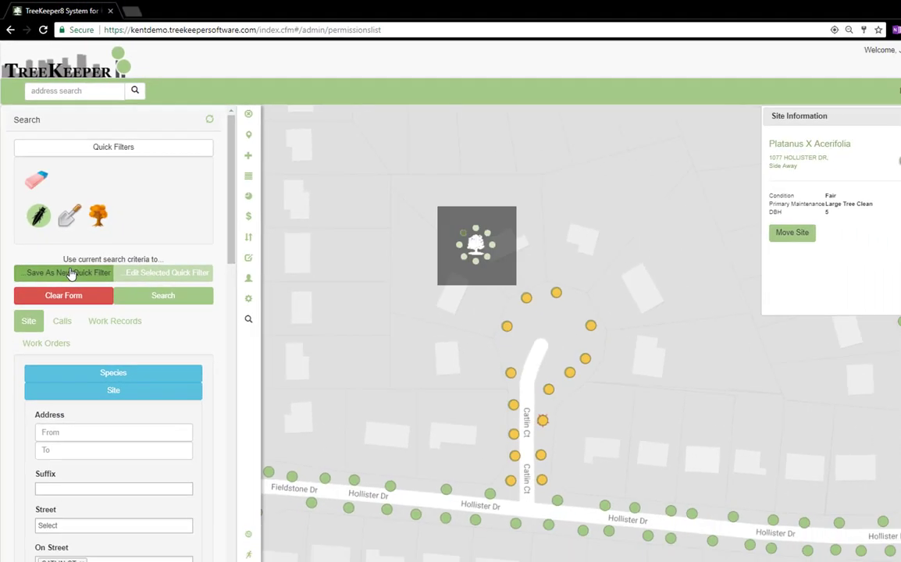
pyautogui.click(121, 388)
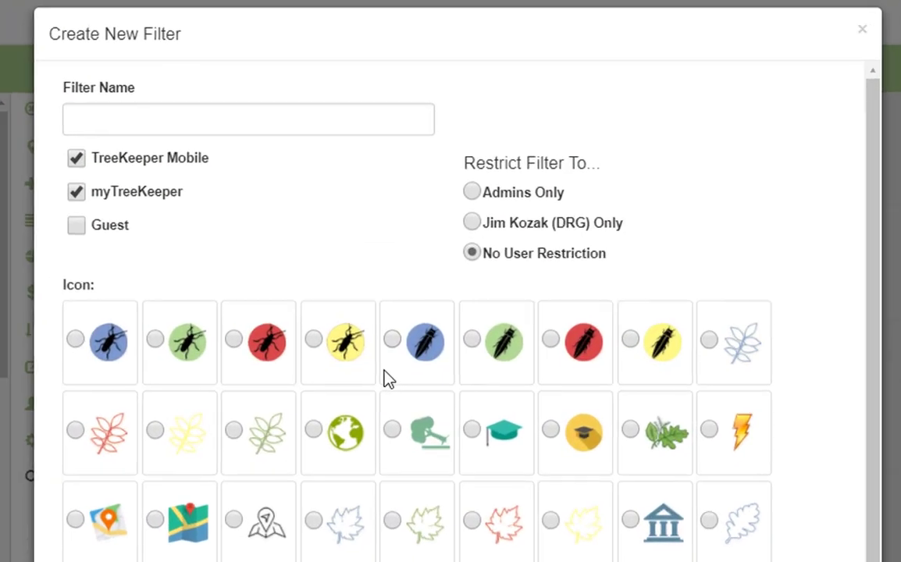
pyautogui.click(252, 119)
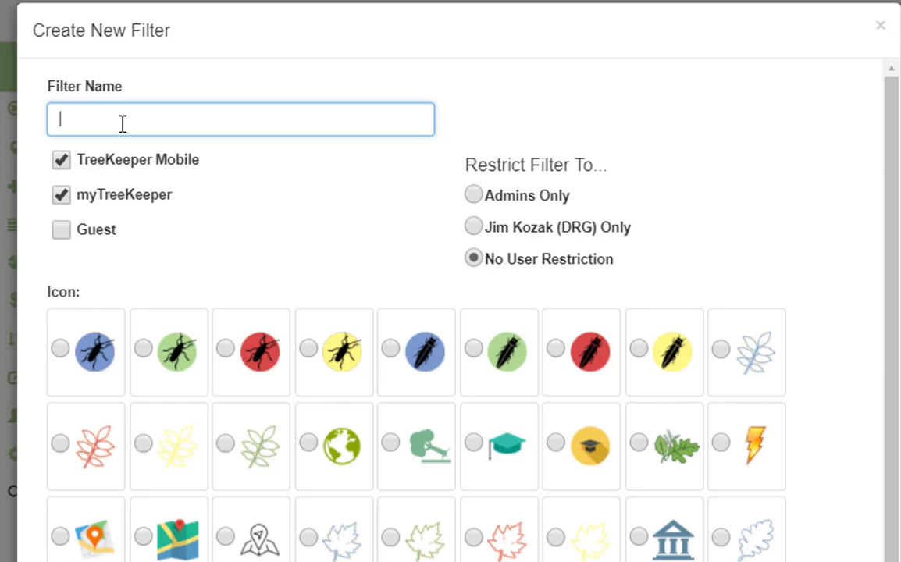
pyautogui.write('Catli')
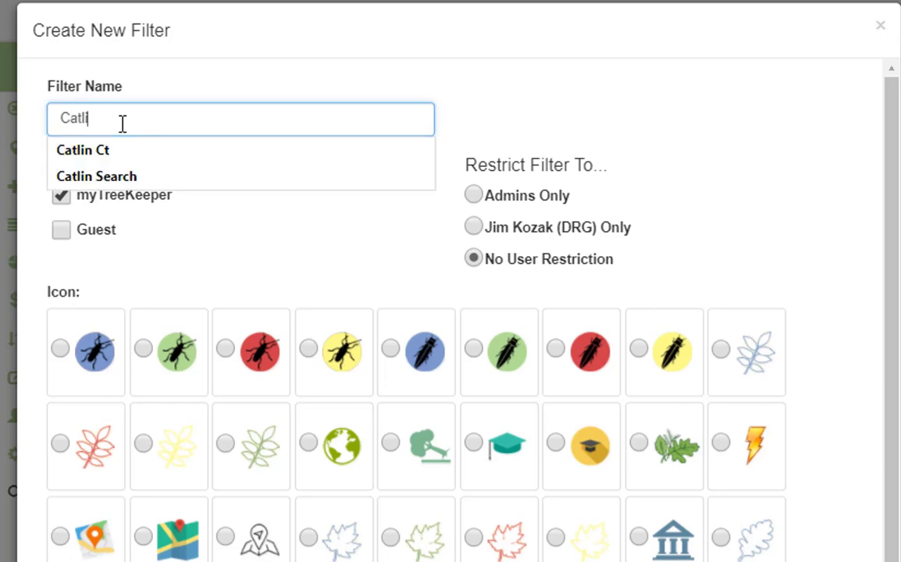
pyautogui.write('n Ct')
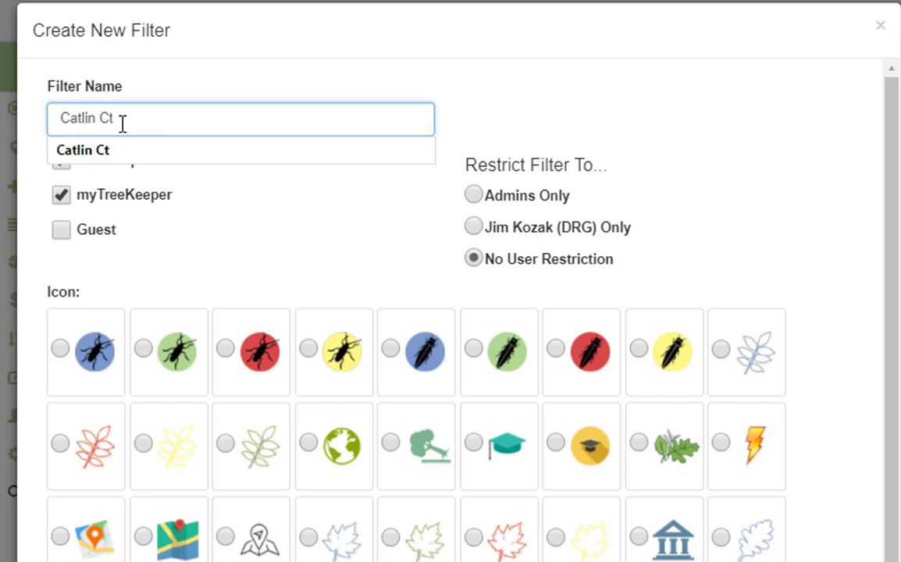
pyautogui.click(477, 229)
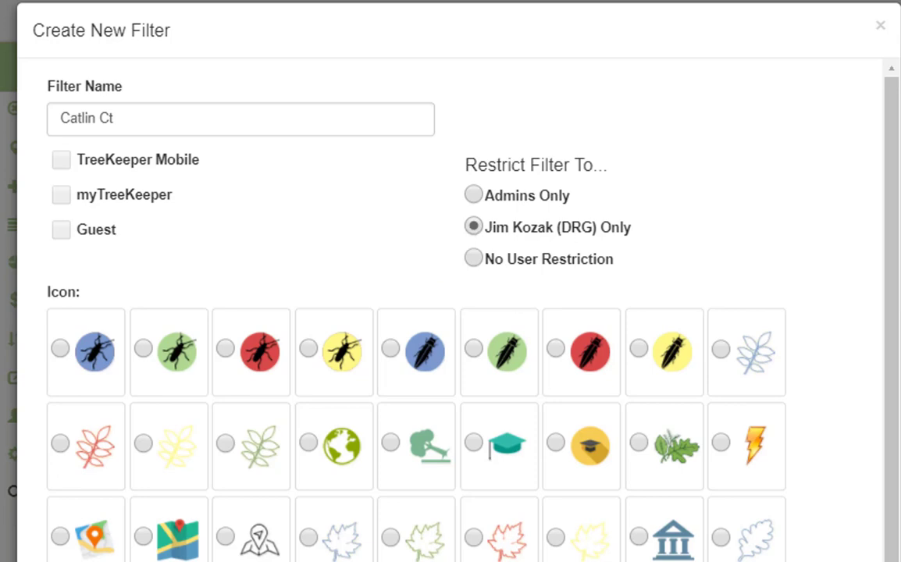
pyautogui.click(721, 443)
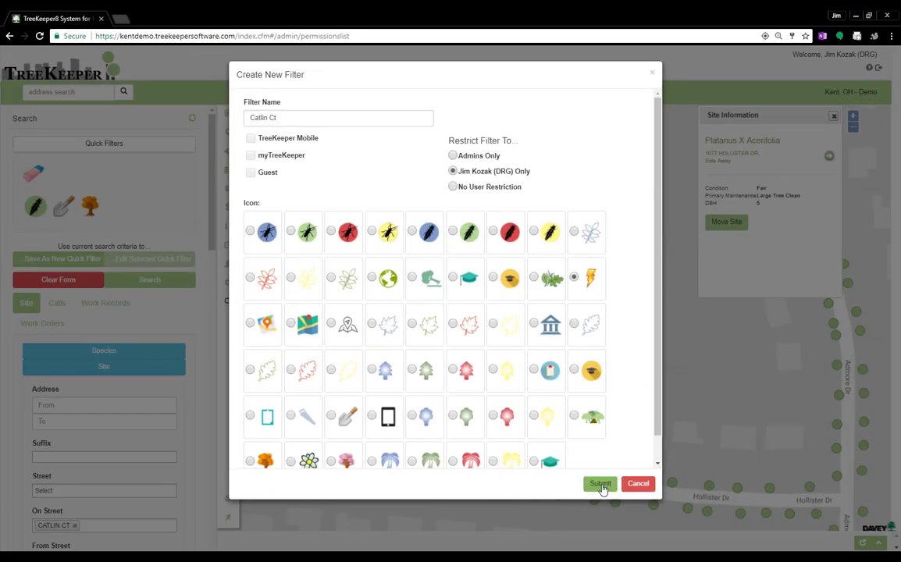
pyautogui.click(601, 485)
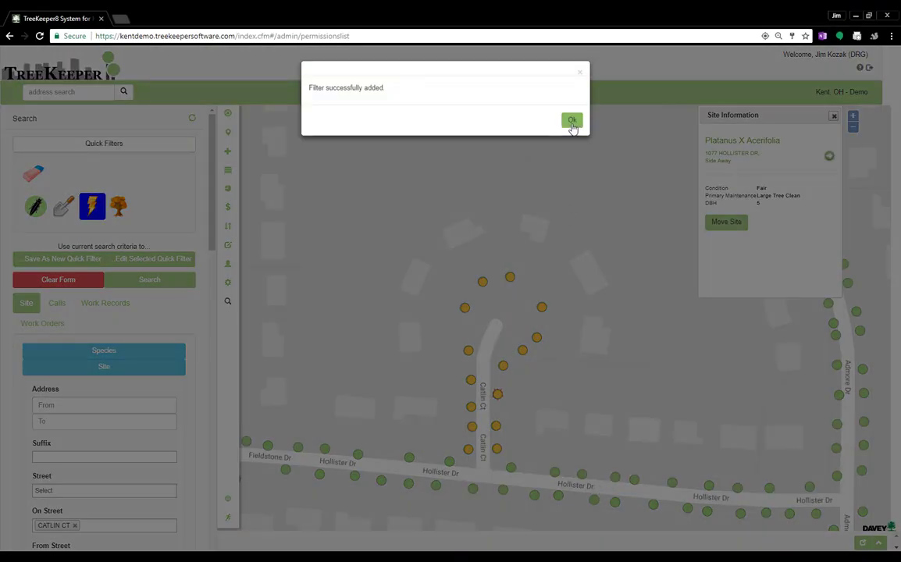
# Clear the form, apply the Catlin Ct quick filter on the map, and open it for editing.
pyautogui.click(571, 121)
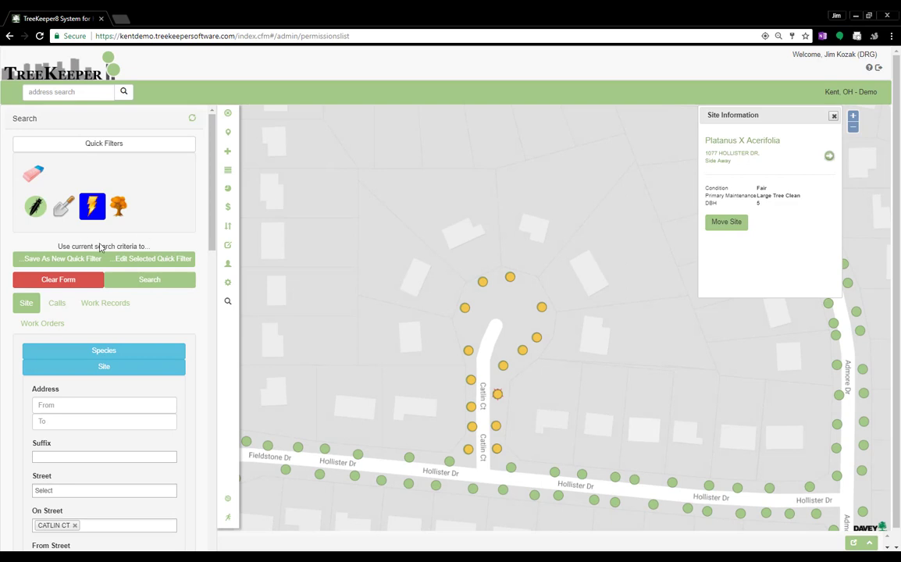
pyautogui.click(34, 175)
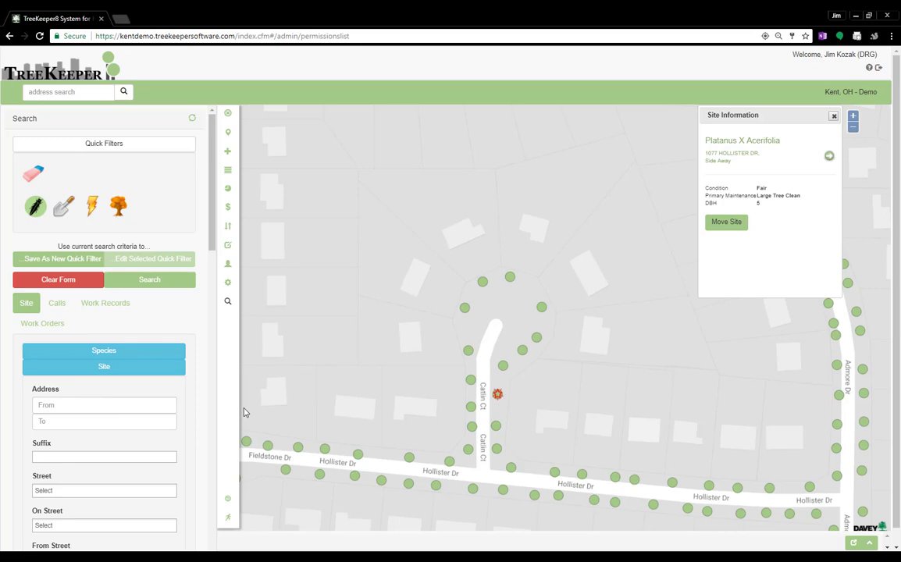
pyautogui.click(92, 206)
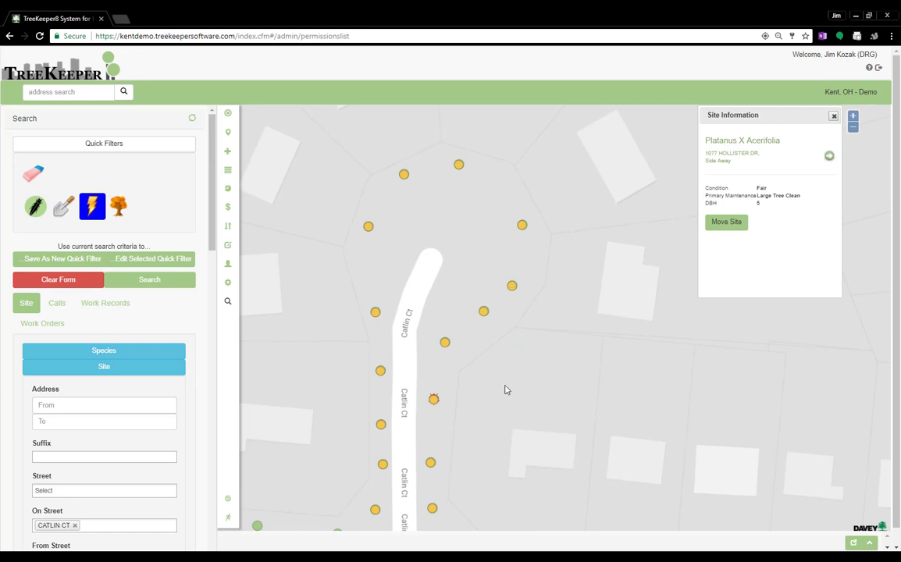
pyautogui.moveTo(505, 390); pyautogui.dragTo(554, 355)
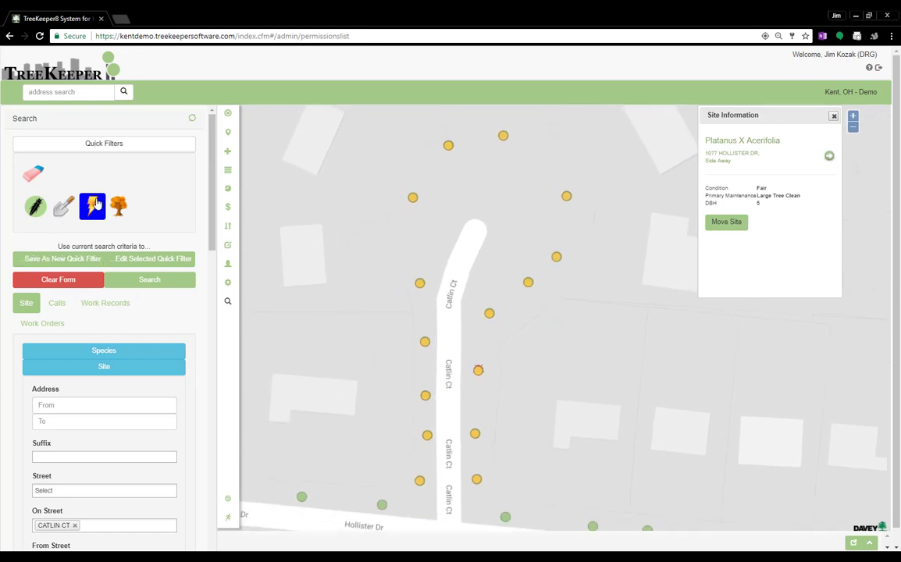
pyautogui.click(150, 259)
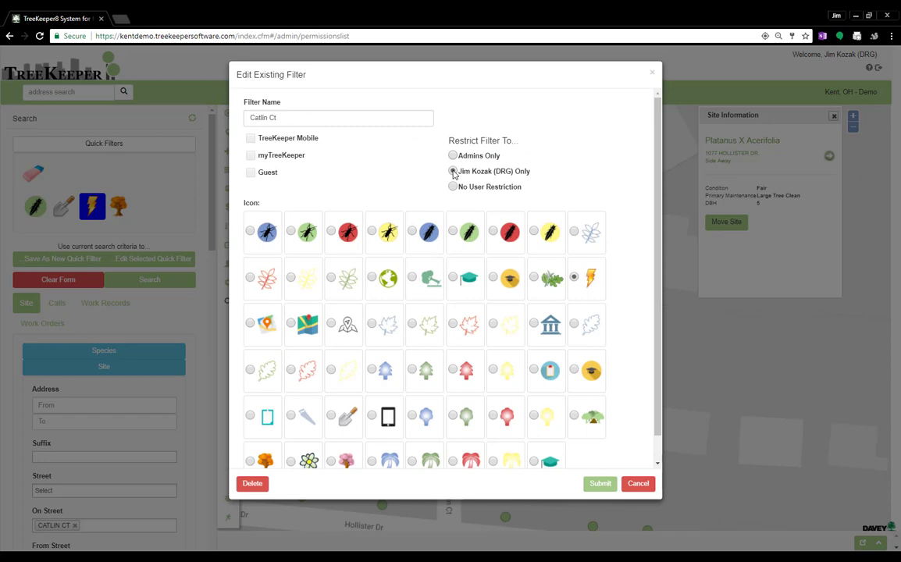
# Replace the Catlin Ct filter's lightning-bolt icon with the last blue leaf icon and save.
pyautogui.click(574, 324)
pyautogui.click(600, 484)
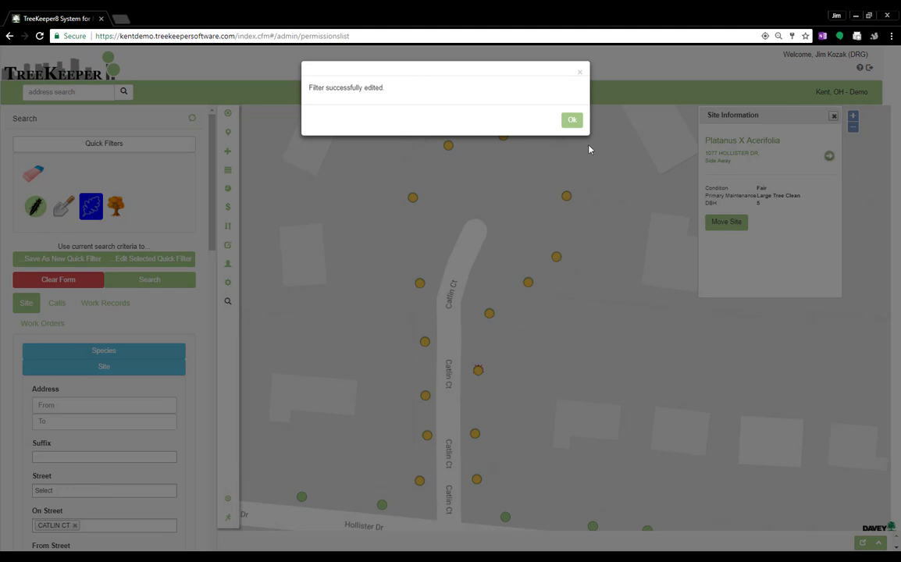
pyautogui.click(572, 121)
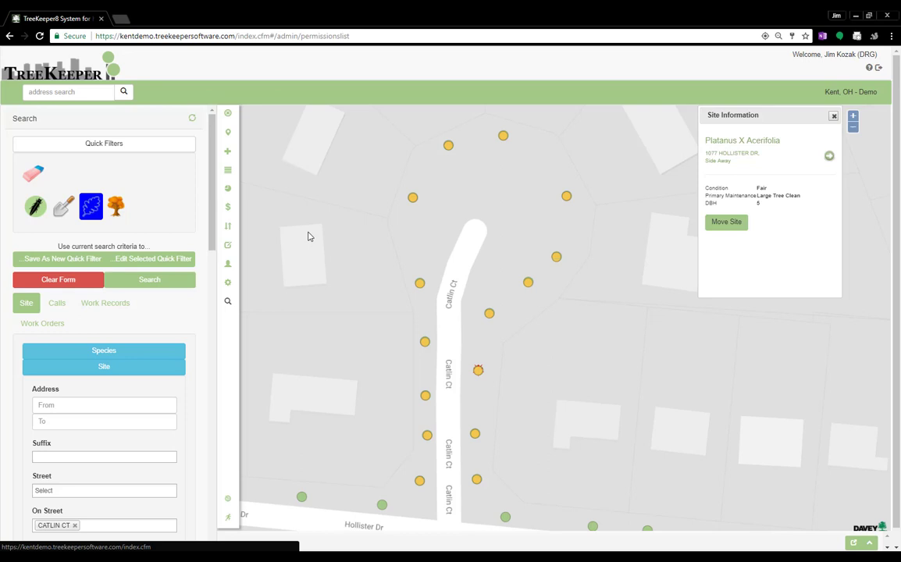
# Switch the base map to Google Satellite and hide the Kent Street Trees overlay.
pyautogui.click(227, 170)
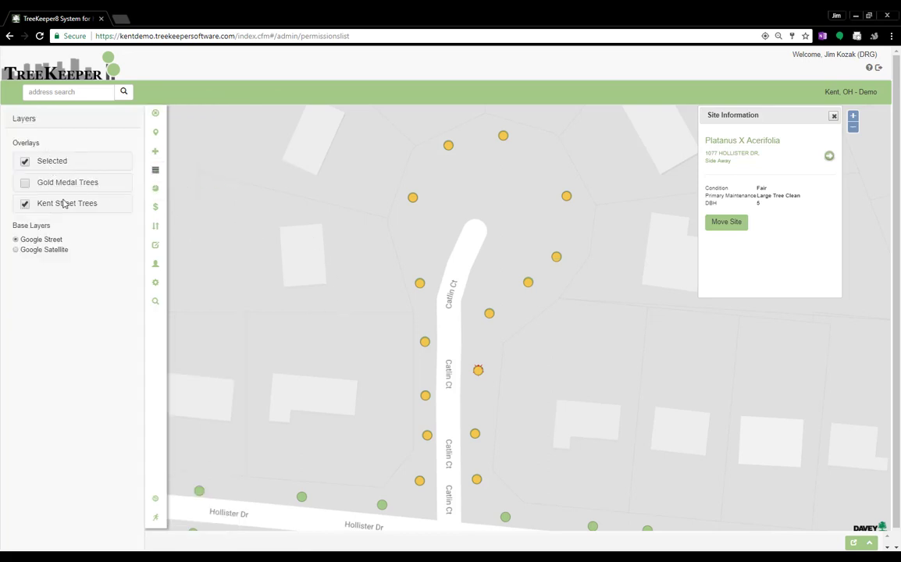
pyautogui.click(15, 250)
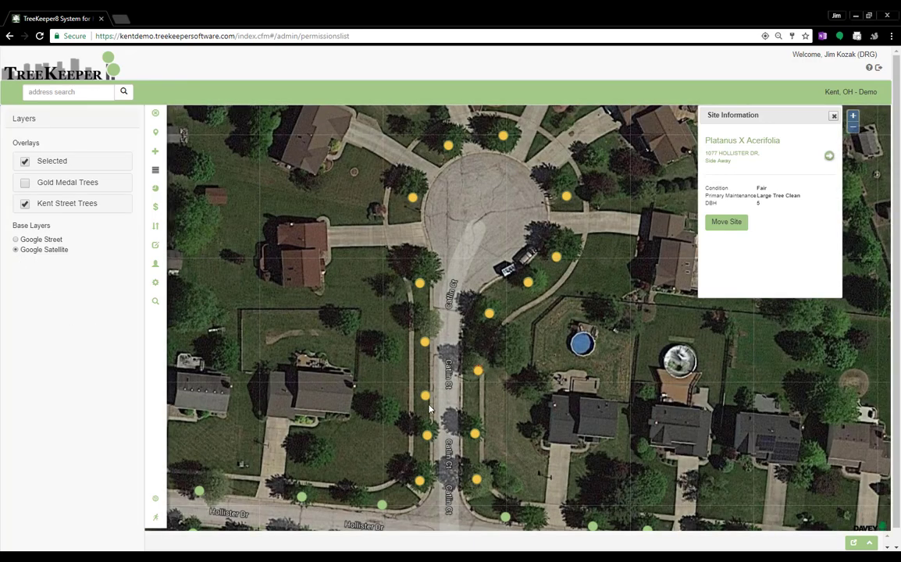
pyautogui.scroll(-2, 448, 389)
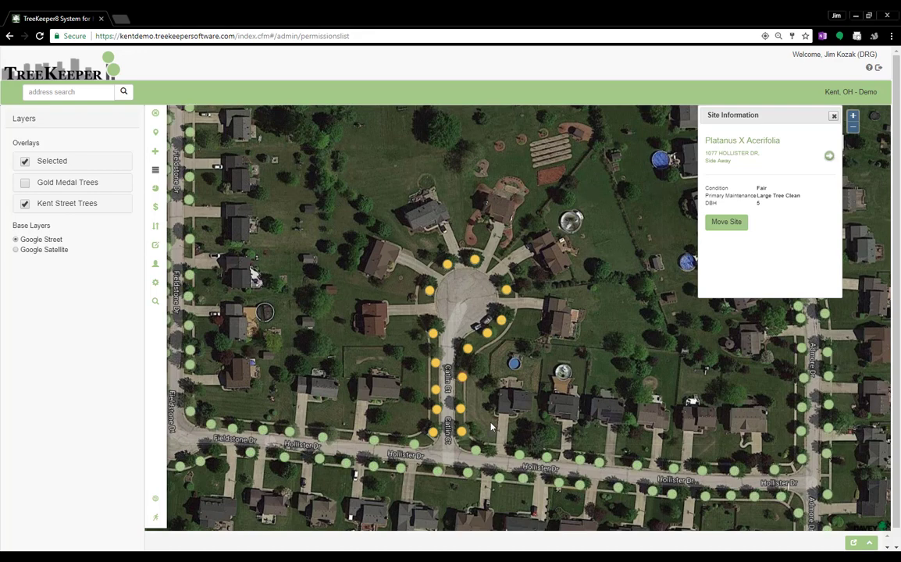
pyautogui.moveTo(491, 425); pyautogui.dragTo(491, 404)
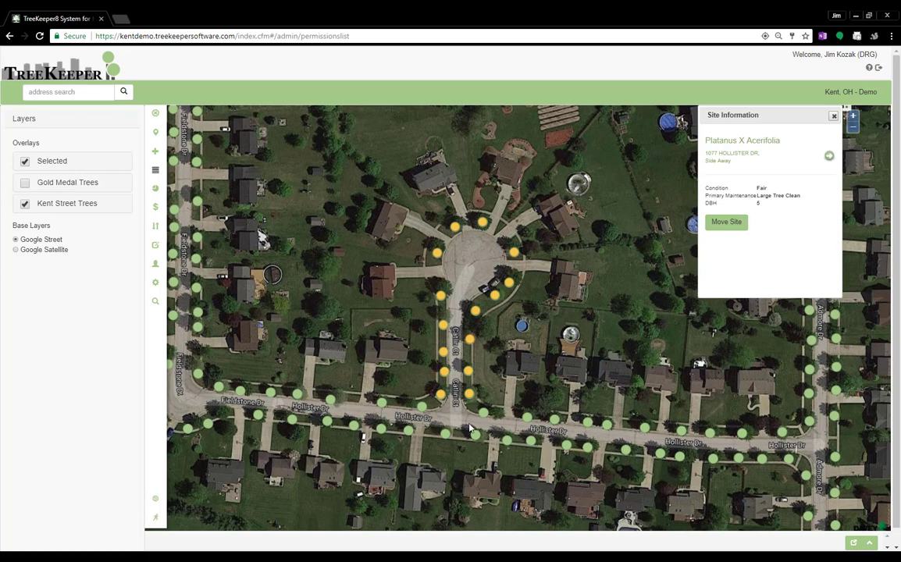
pyautogui.click(25, 205)
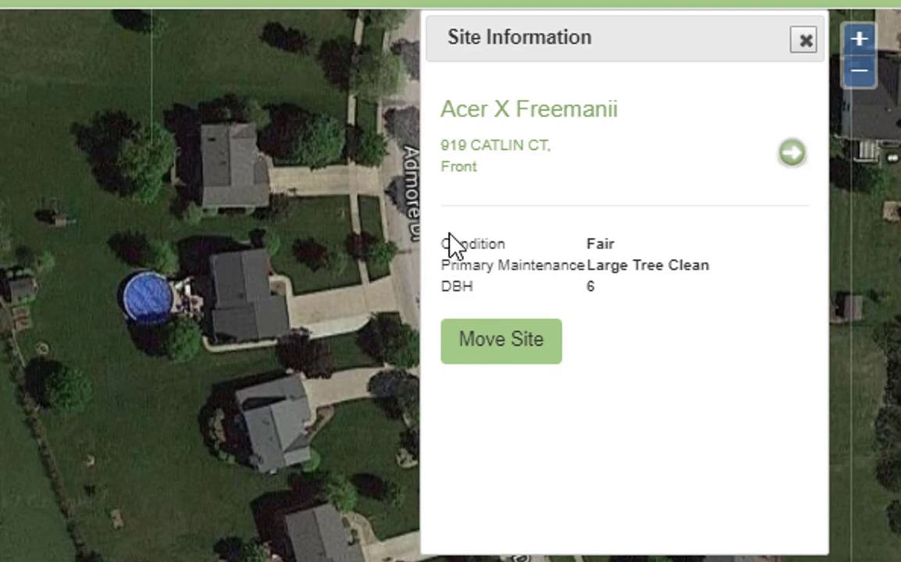
pyautogui.click(457, 342)
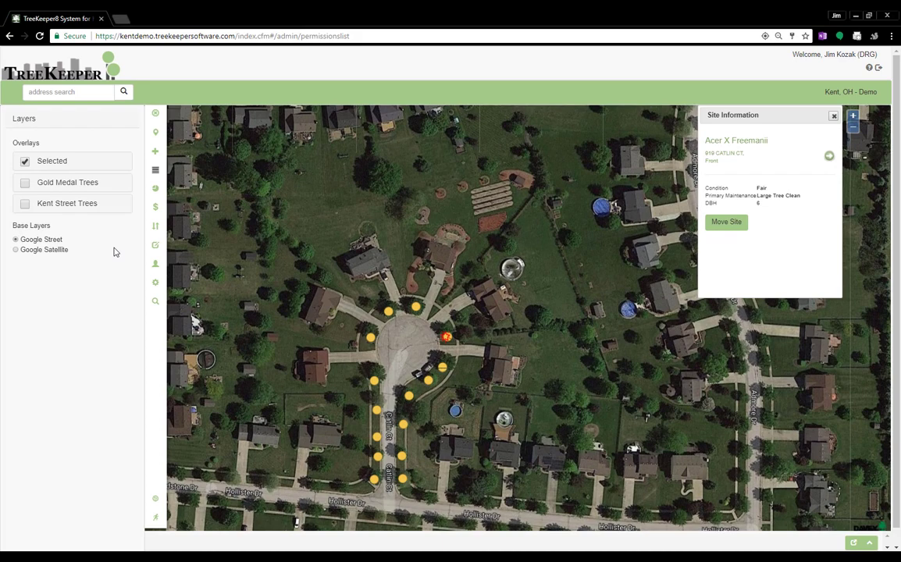
# Set Site ID to View + Popup for the Administrative login type and save the permissions.
pyautogui.click(156, 284)
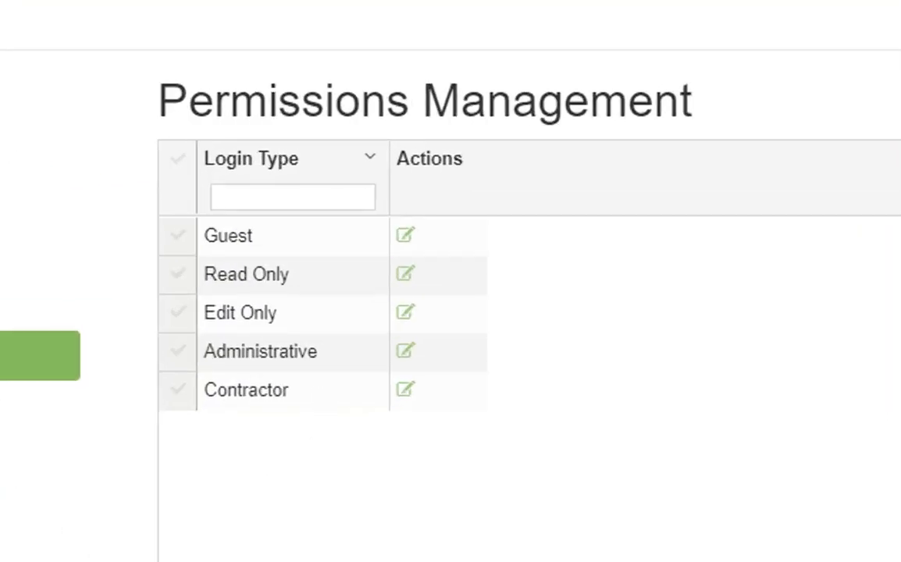
pyautogui.click(406, 353)
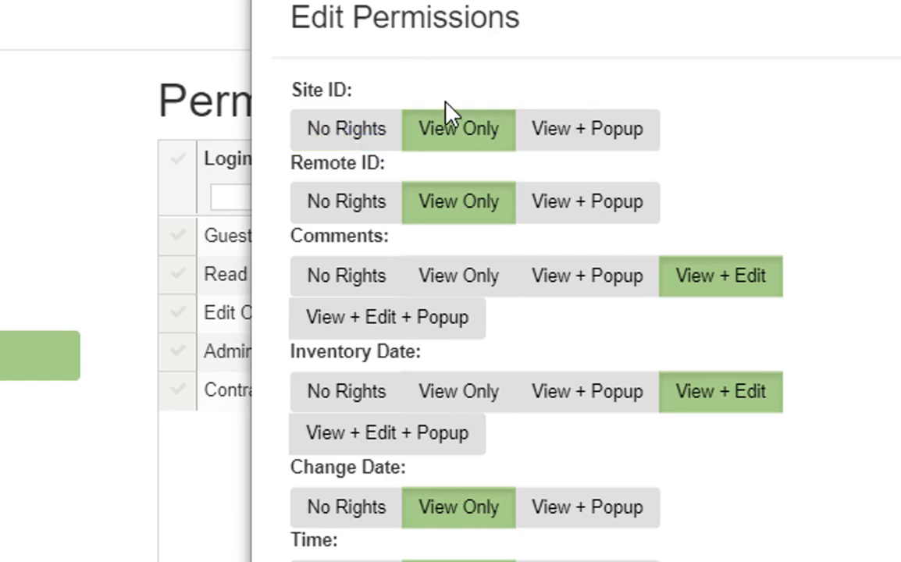
pyautogui.click(563, 138)
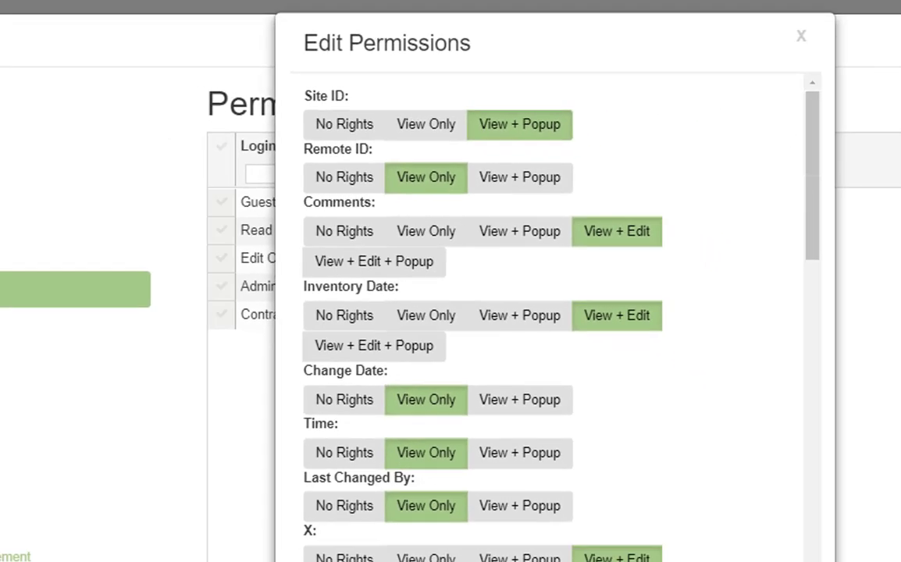
pyautogui.click(530, 497)
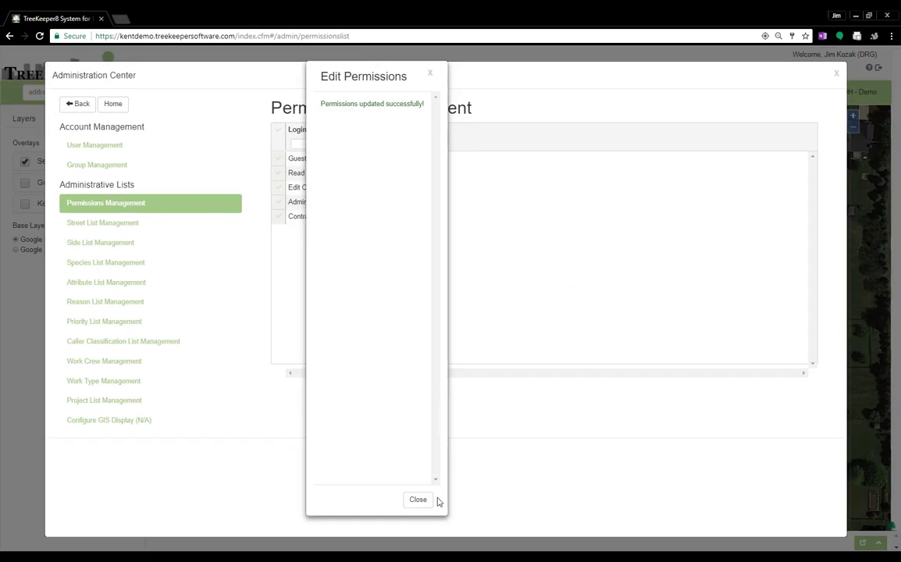
pyautogui.click(418, 500)
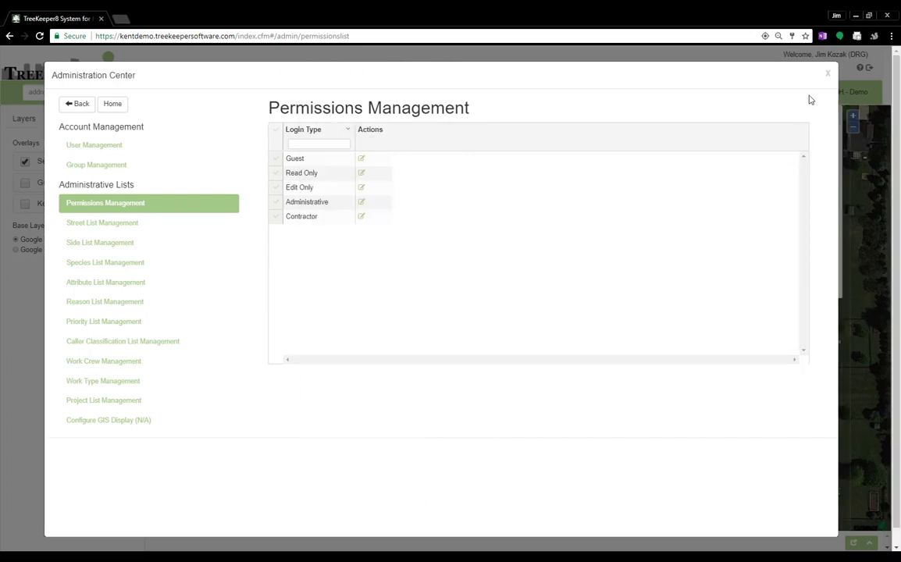
pyautogui.click(827, 74)
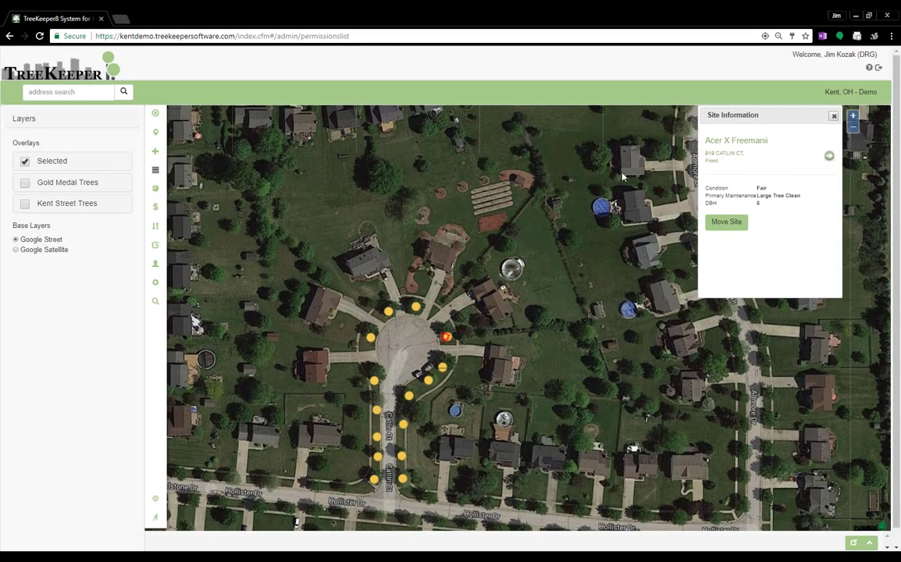
pyautogui.click(442, 368)
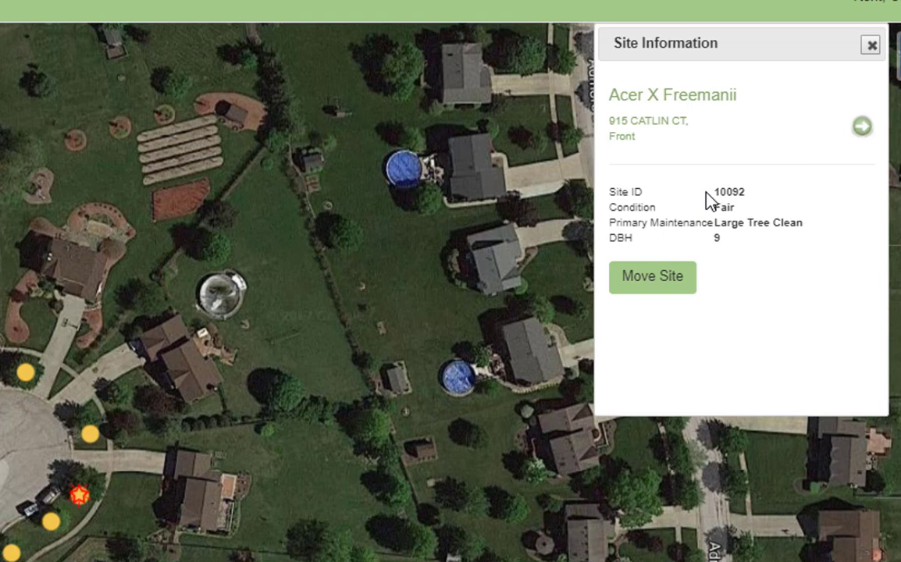
pyautogui.click(89, 434)
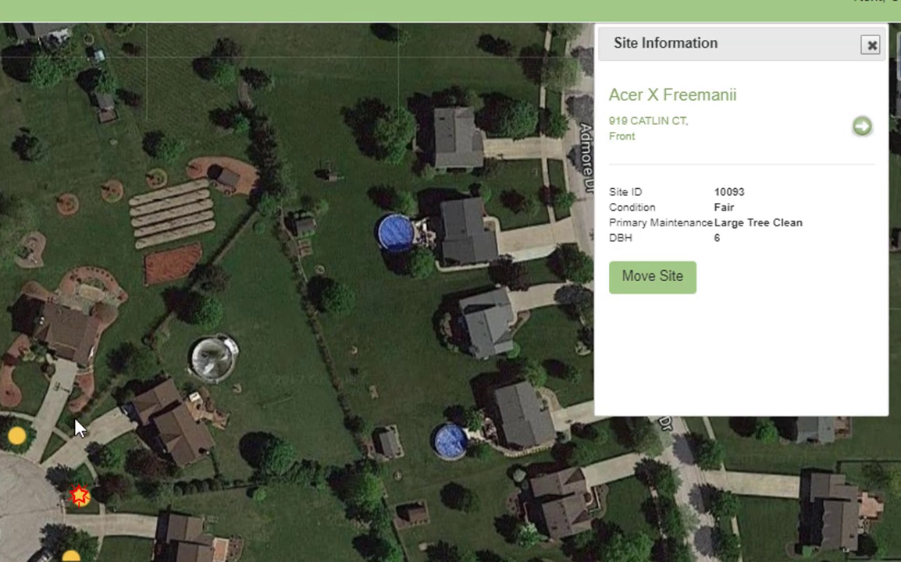
pyautogui.click(18, 433)
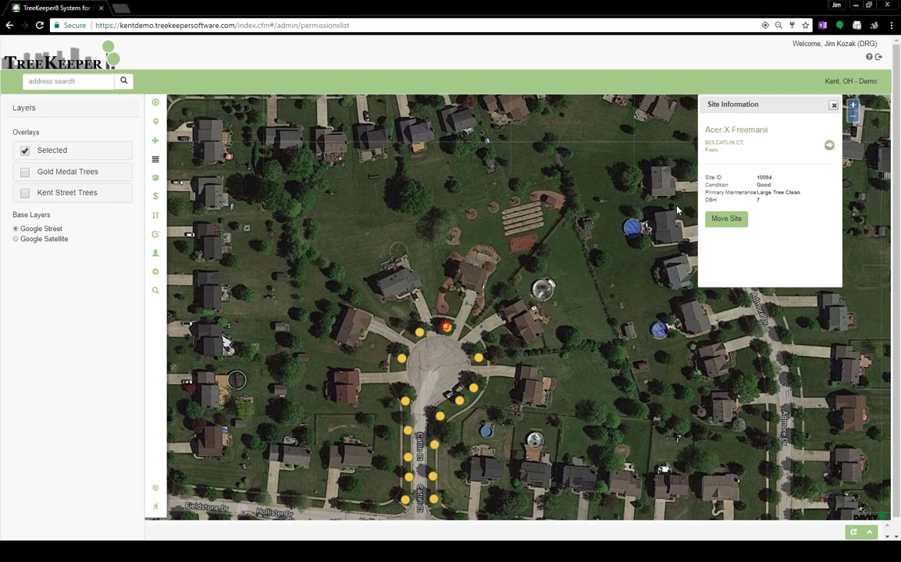
pyautogui.click(871, 533)
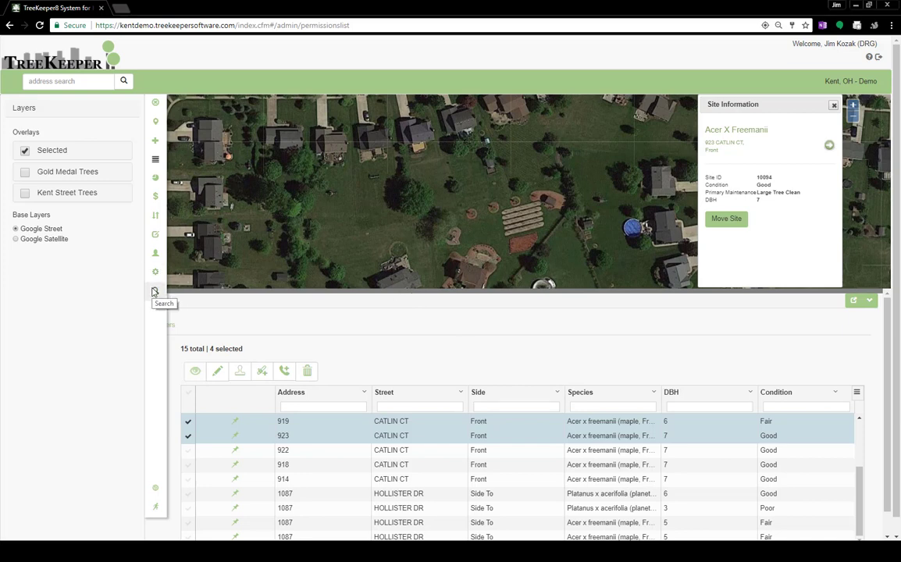
# Collapse the Layers panel, try and clear a '1087' address filter, then filter Species by 'acer'.
pyautogui.click(155, 102)
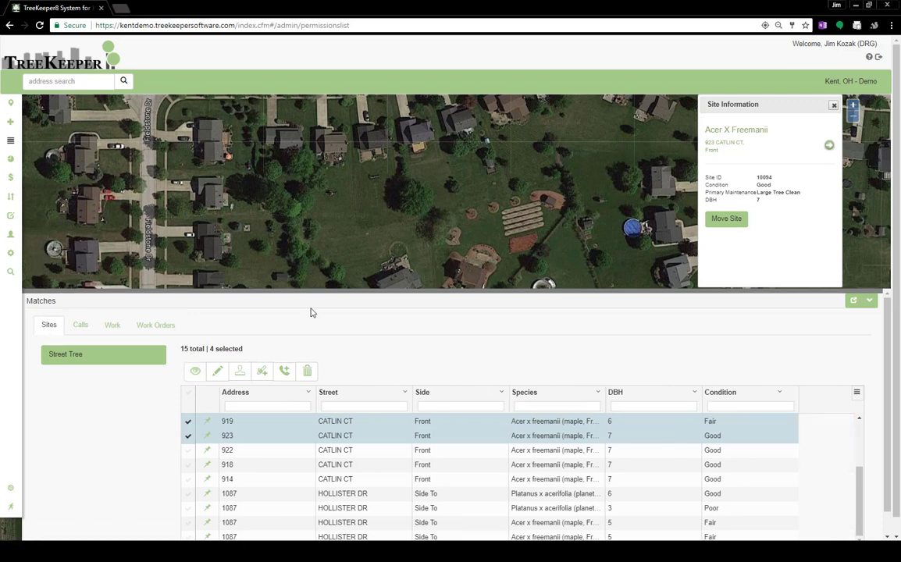
pyautogui.click(270, 407)
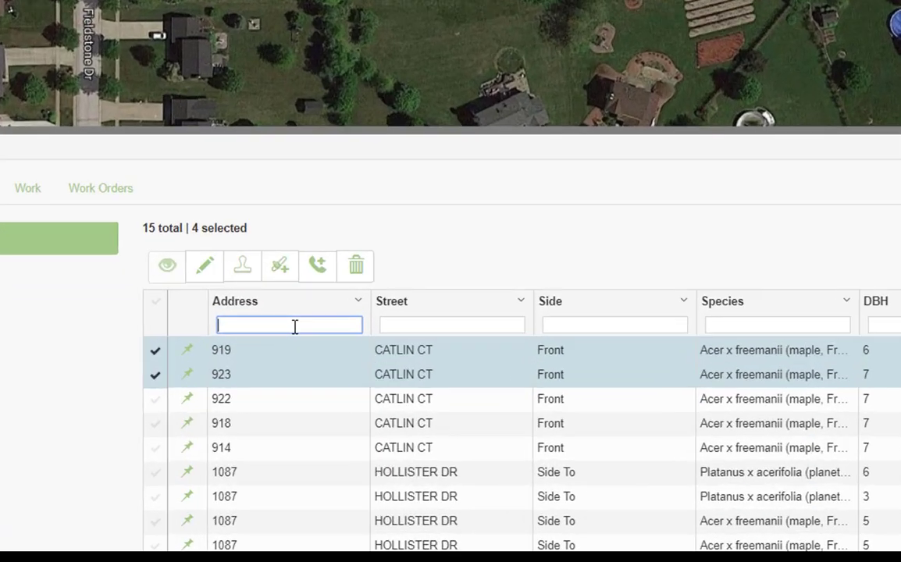
pyautogui.write('1087')
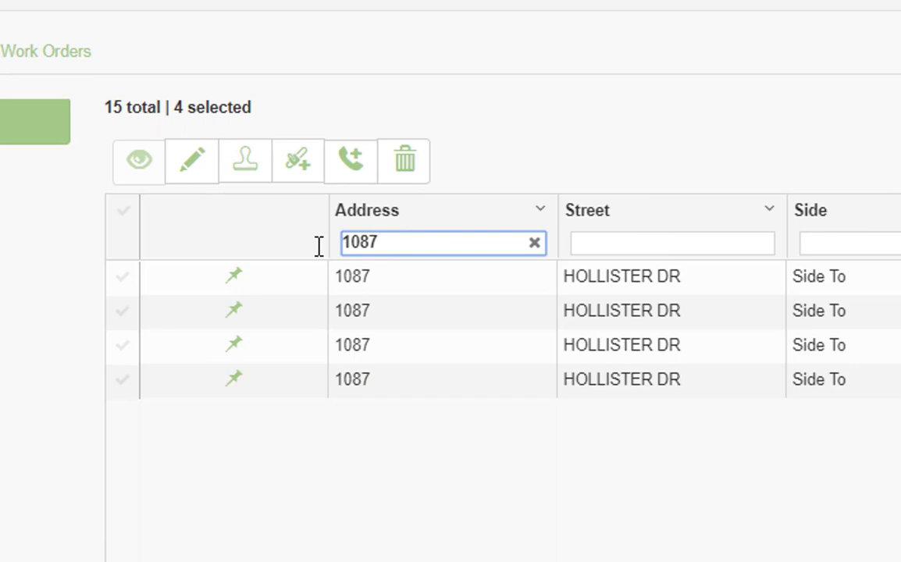
pyautogui.press('BackSpace')
pyautogui.press('BackSpace')
pyautogui.press('BackSpace')
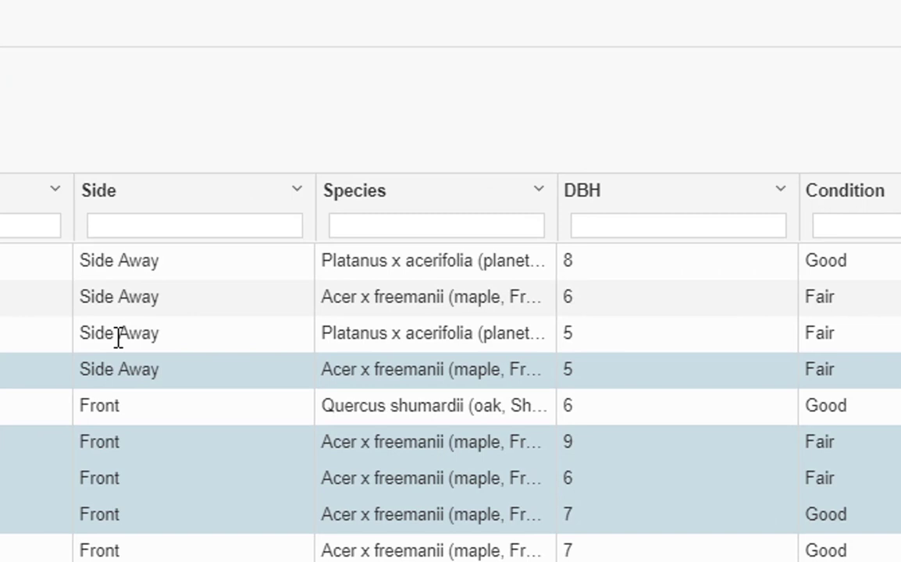
pyautogui.click(427, 229)
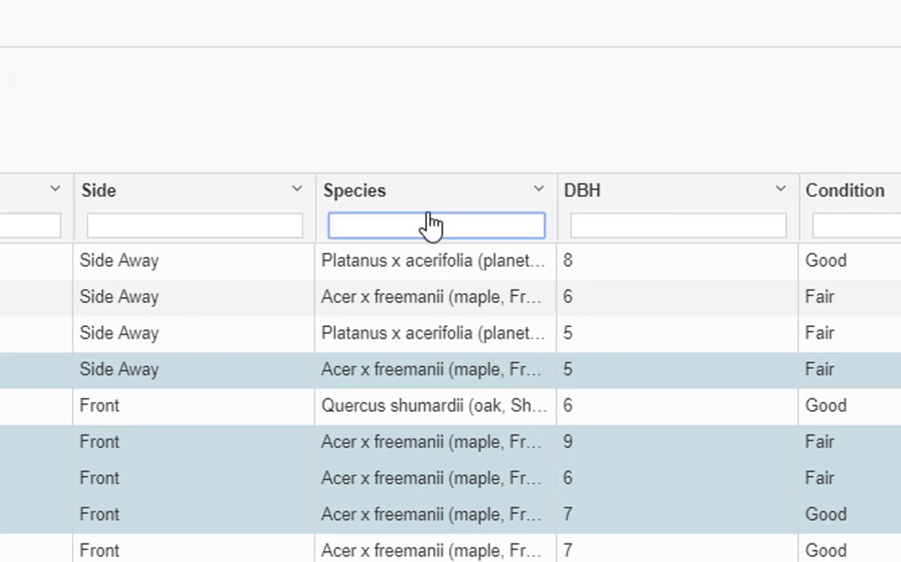
pyautogui.write('acer')
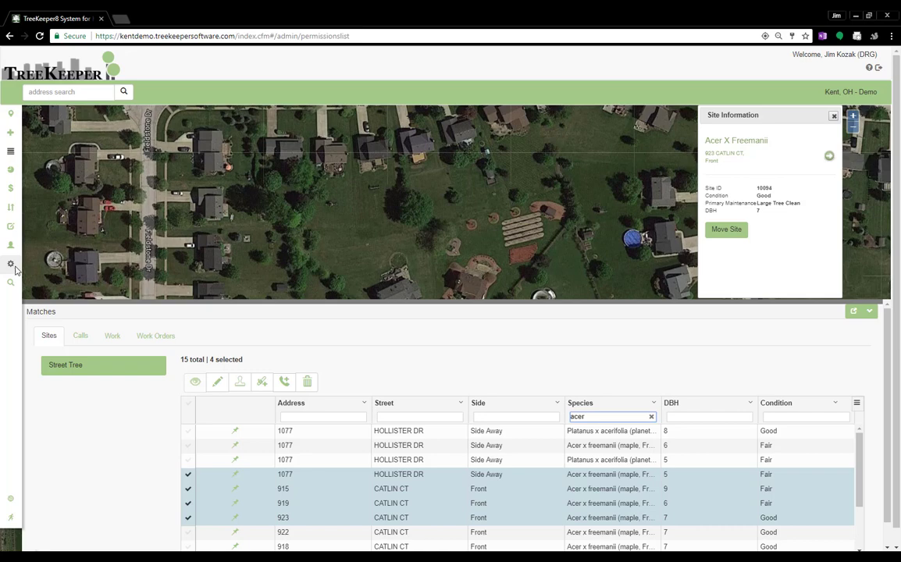
# In User Management, find the user by name and save their Tree Name Order as Common Name First.
pyautogui.click(12, 264)
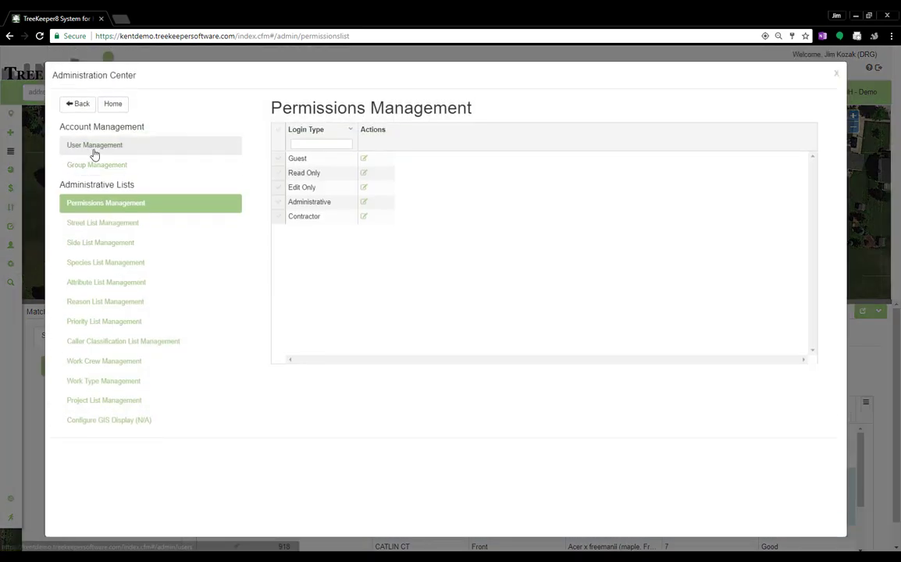
pyautogui.click(94, 152)
pyautogui.click(294, 142)
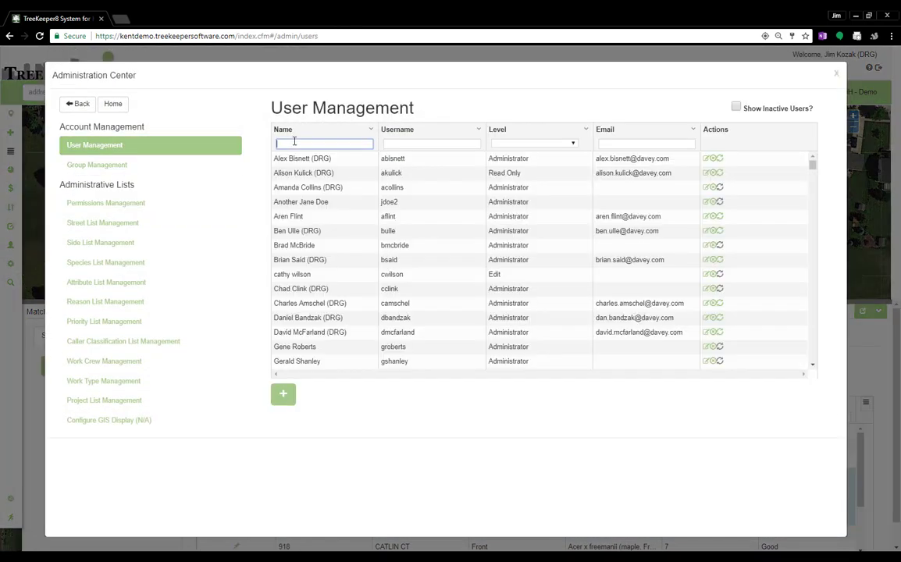
pyautogui.write('koza')
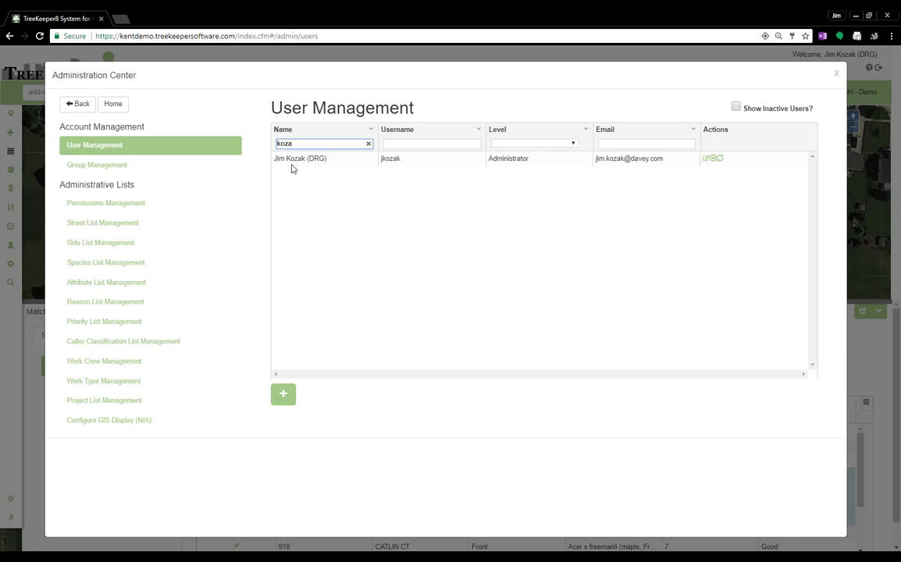
pyautogui.click(708, 159)
pyautogui.scroll(-1, 356, 266)
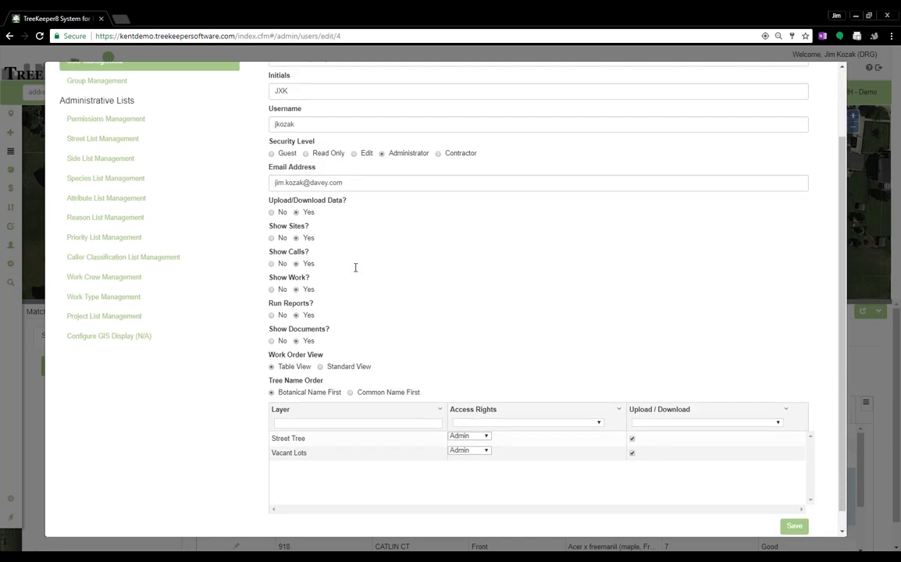
pyautogui.click(351, 372)
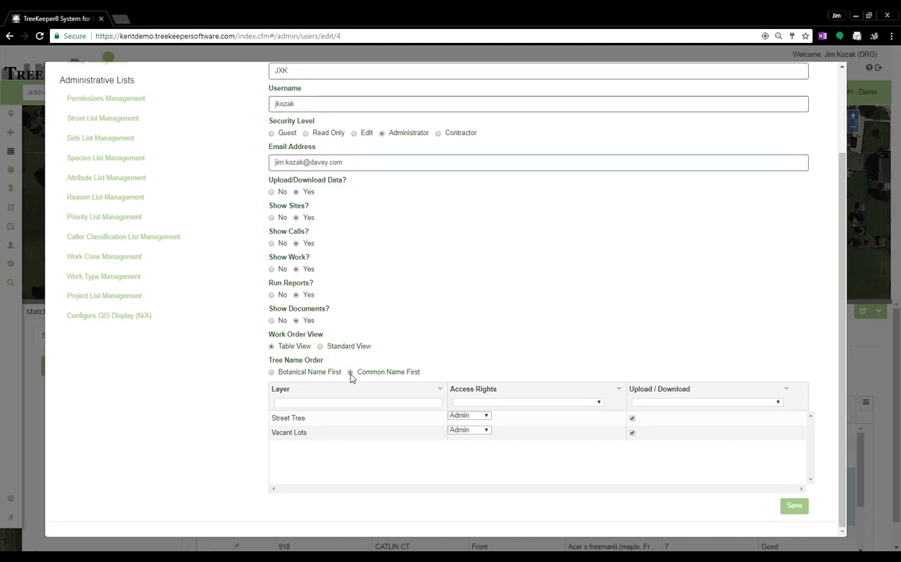
pyautogui.click(789, 508)
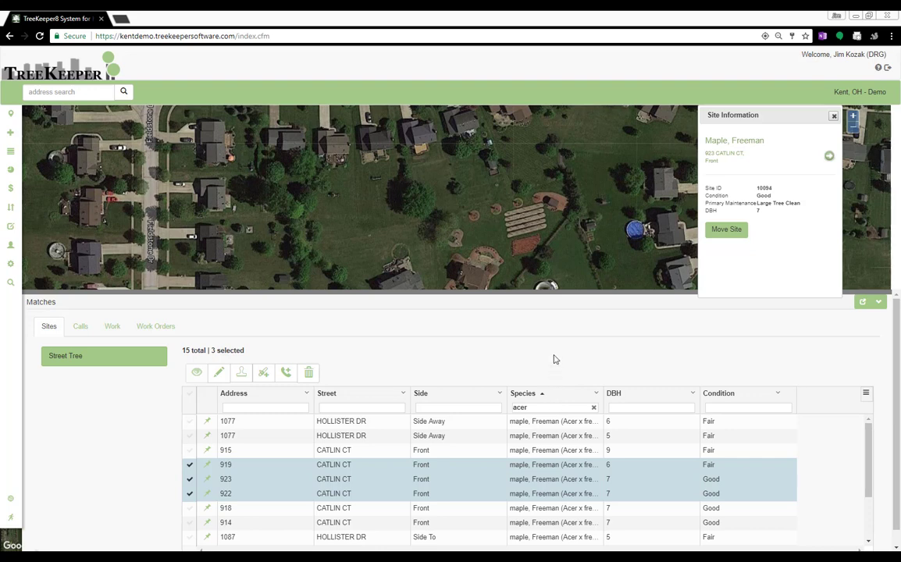
# Filter the DBH column to 7 and enlarge the map above the matches table.
pyautogui.click(645, 410)
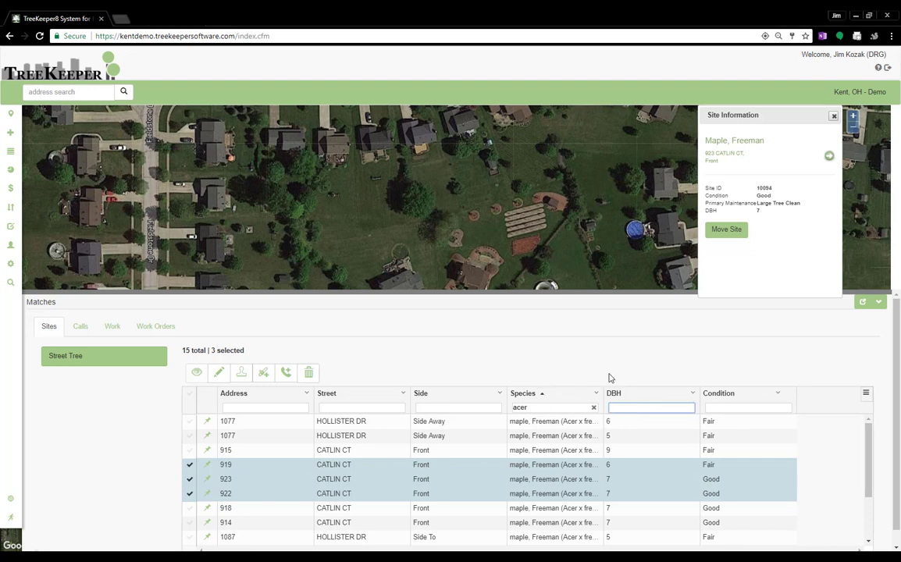
pyautogui.write('7')
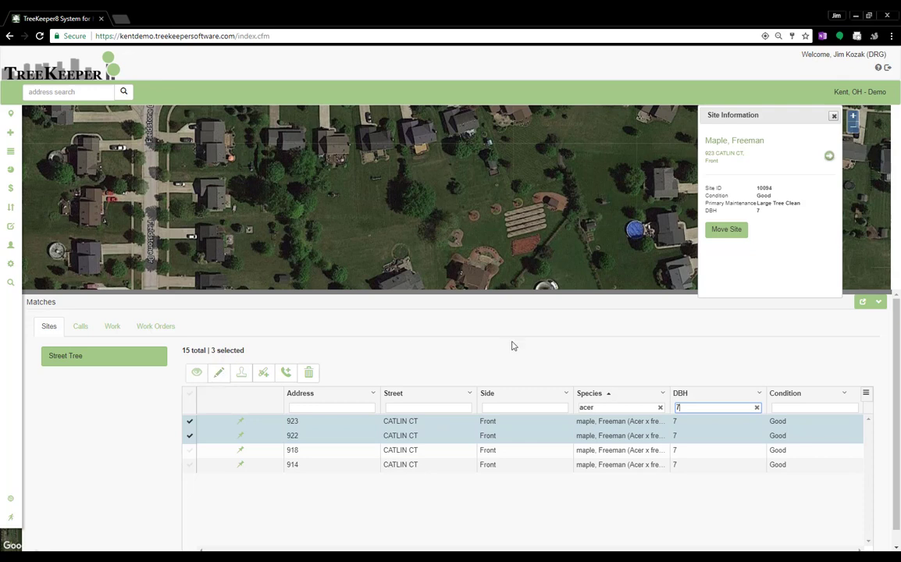
pyautogui.moveTo(513, 298); pyautogui.dragTo(515, 311)
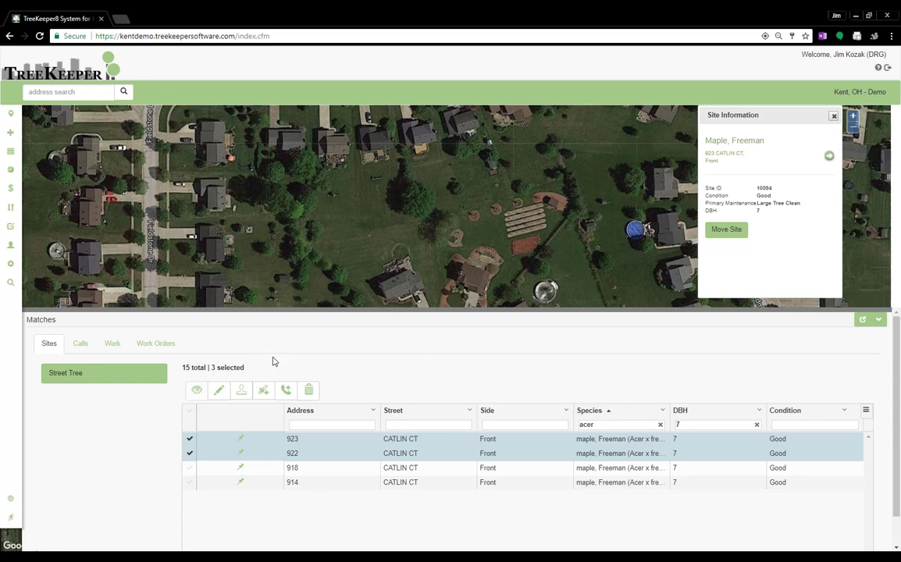
# Browse the Calls, Work and Work Orders views for the matches, then return to Sites.
pyautogui.click(80, 346)
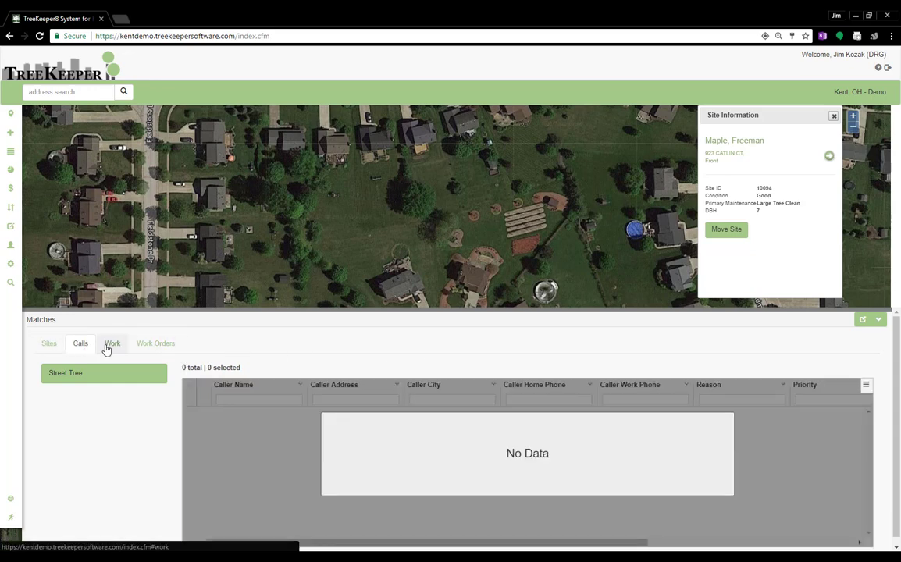
pyautogui.click(114, 347)
pyautogui.click(154, 346)
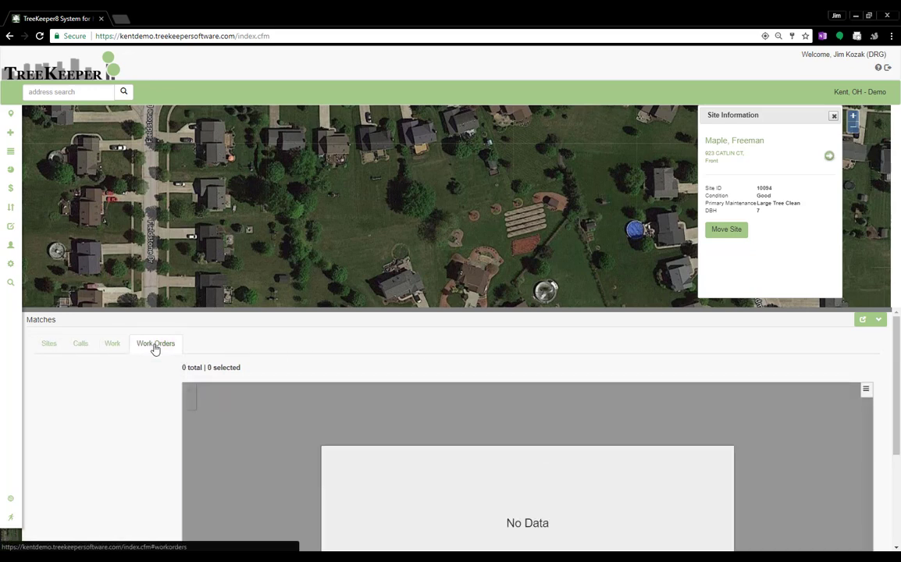
pyautogui.click(48, 344)
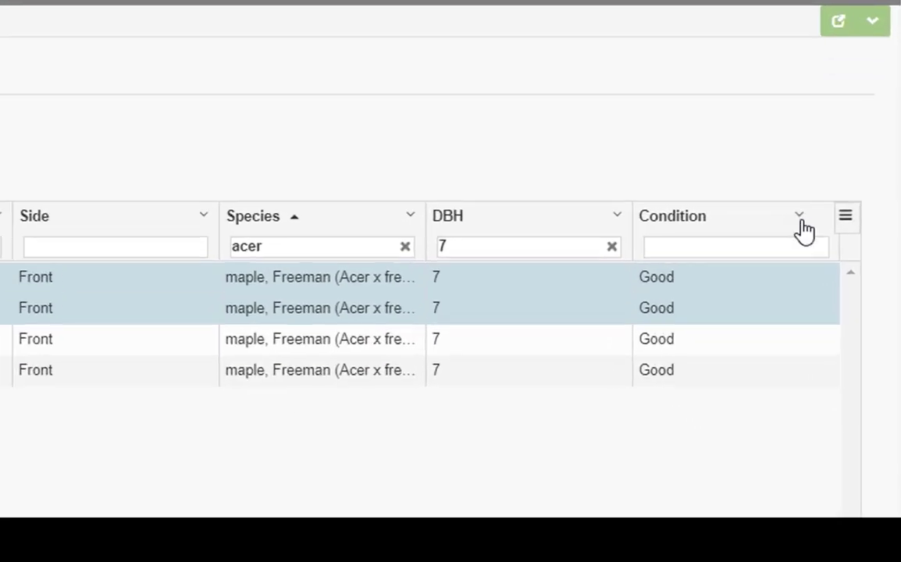
# Enable the Site ID column from the grid menu and drag it before Address as the first column.
pyautogui.click(844, 187)
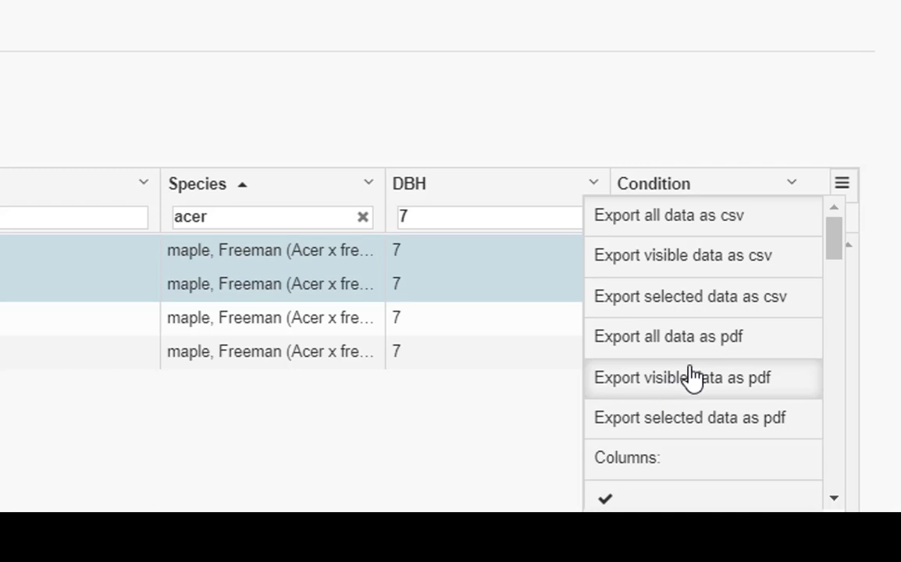
pyautogui.scroll(-3, 738, 367)
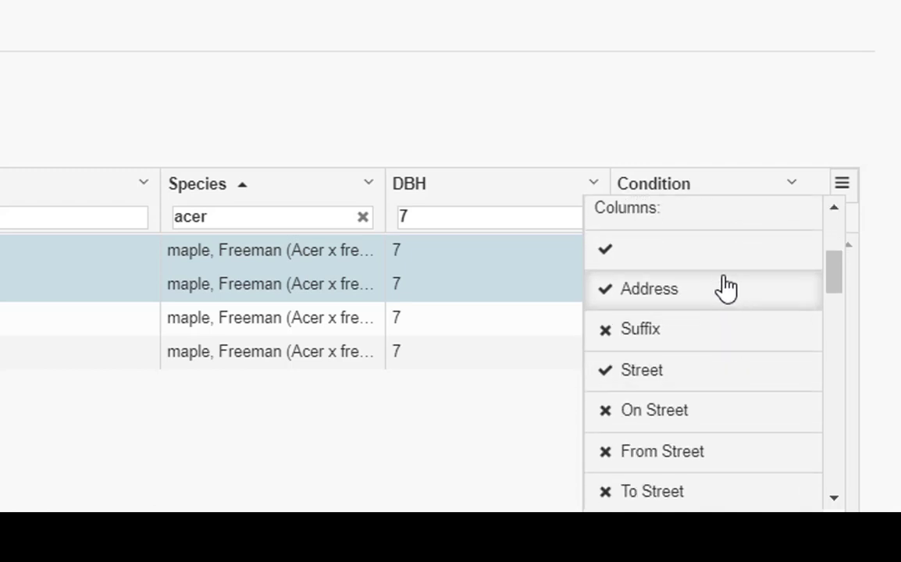
pyautogui.scroll(-3, 708, 378)
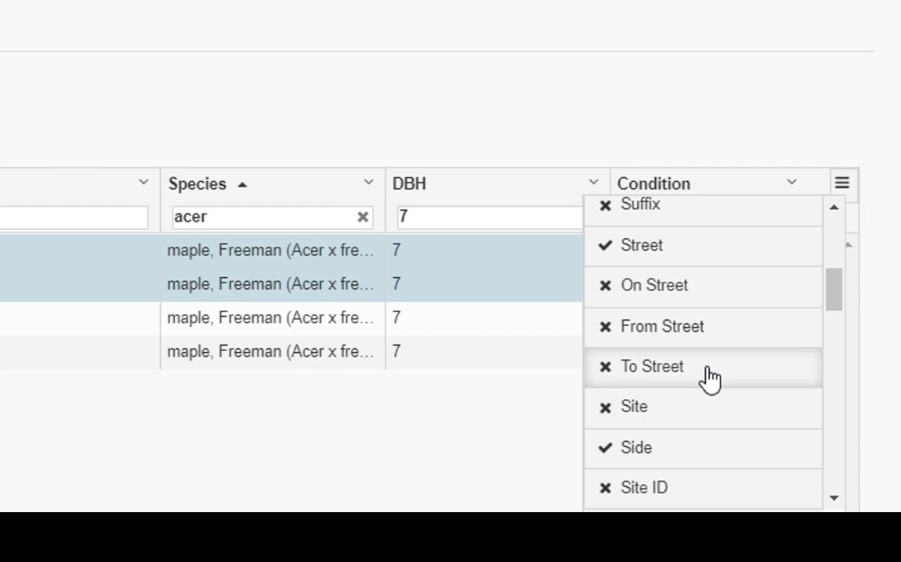
pyautogui.scroll(-3, 708, 378)
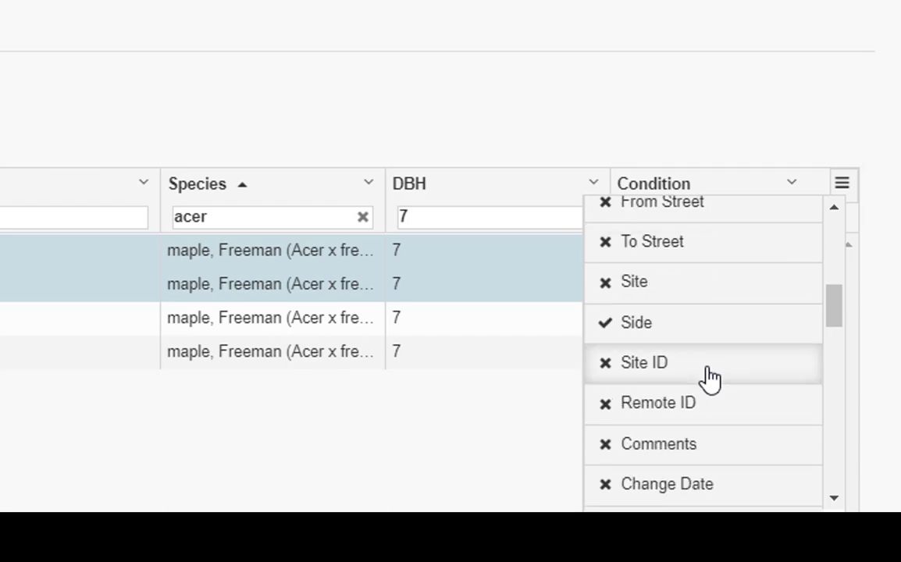
pyautogui.click(609, 367)
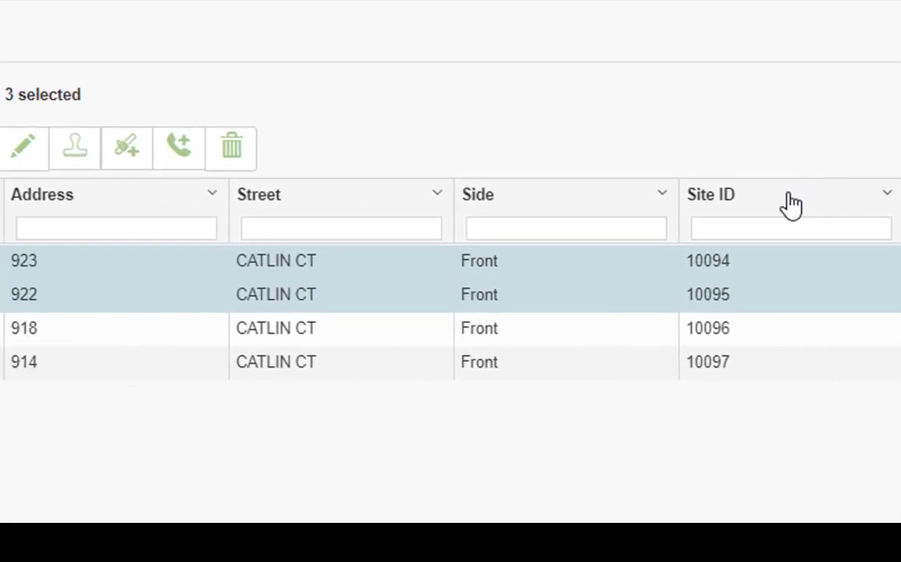
pyautogui.moveTo(785, 205); pyautogui.dragTo(101, 202)
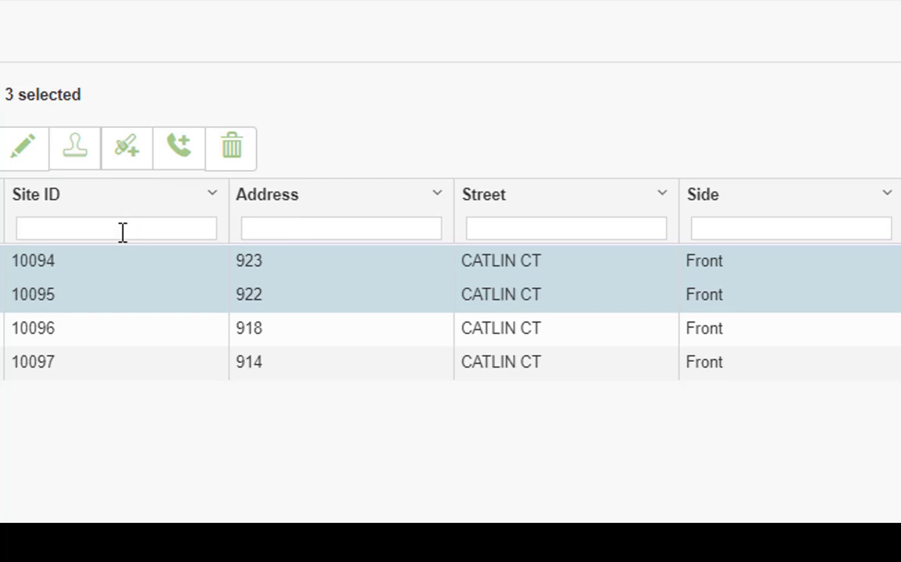